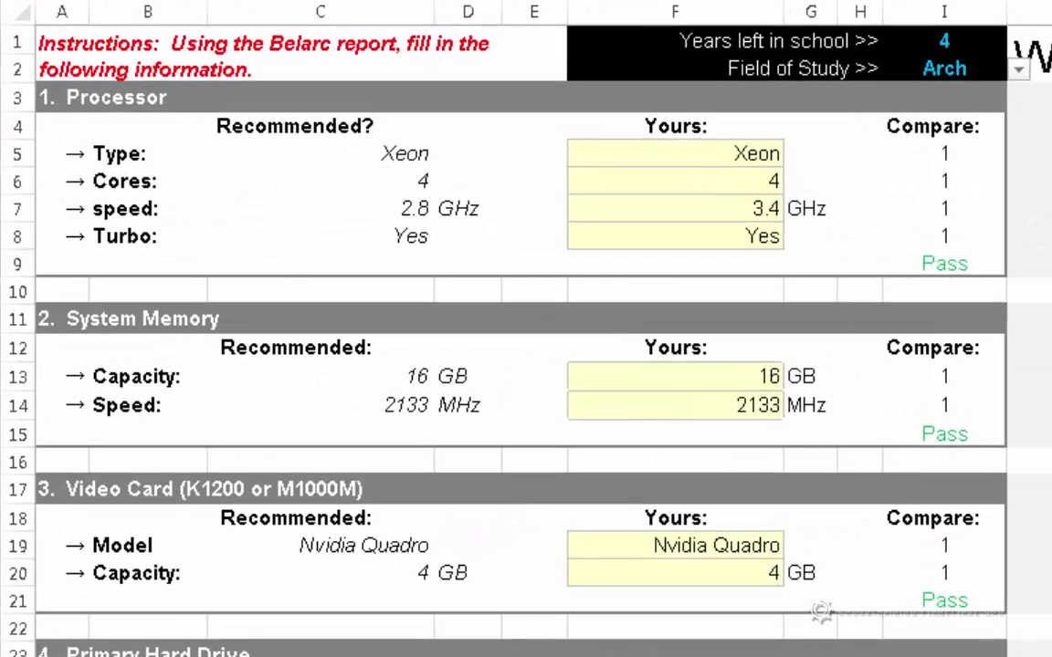
left_click(944, 69)
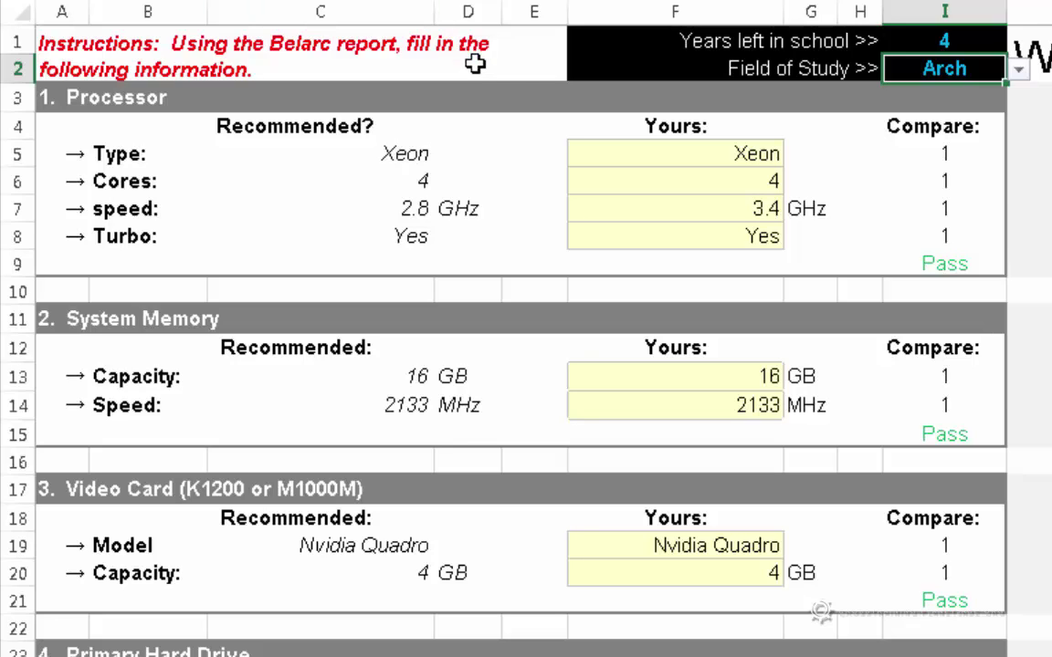
left_click(717, 46)
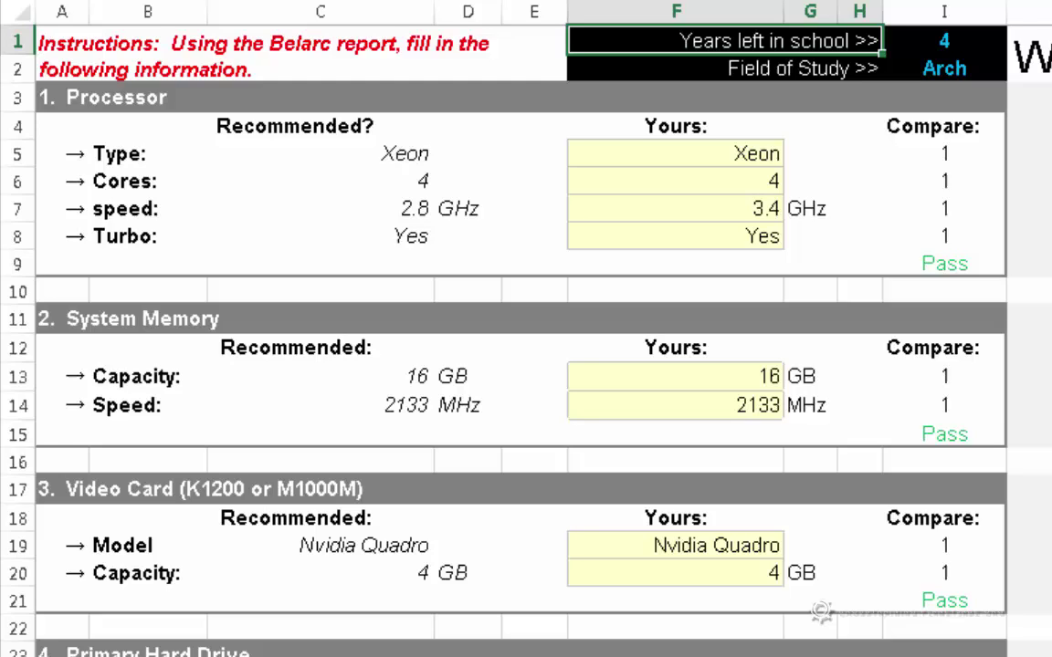
left_click(965, 52)
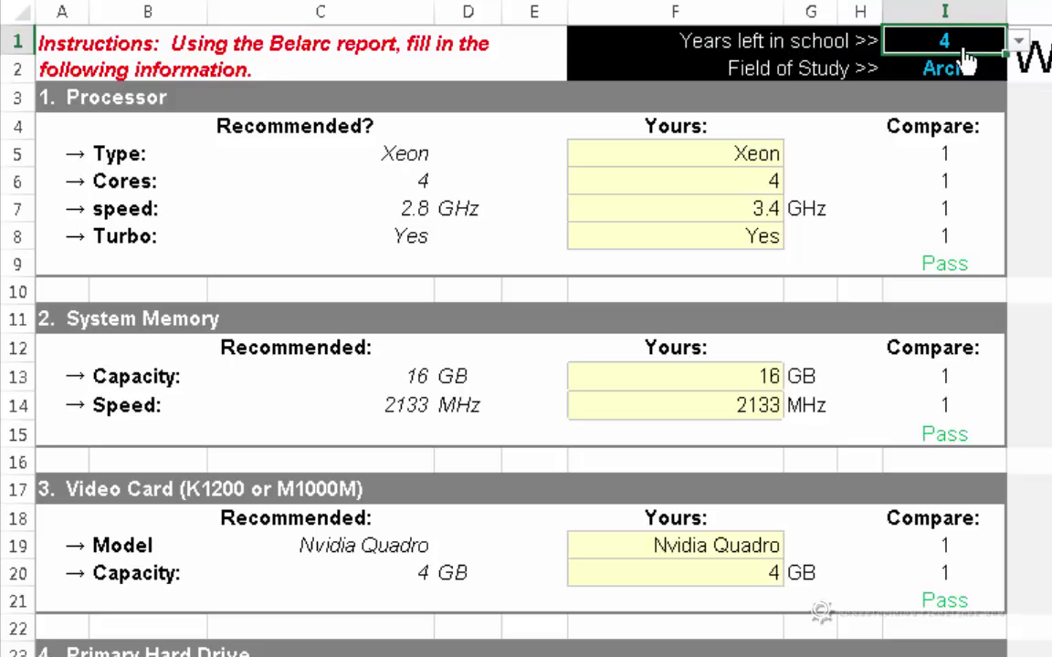
left_click(836, 69)
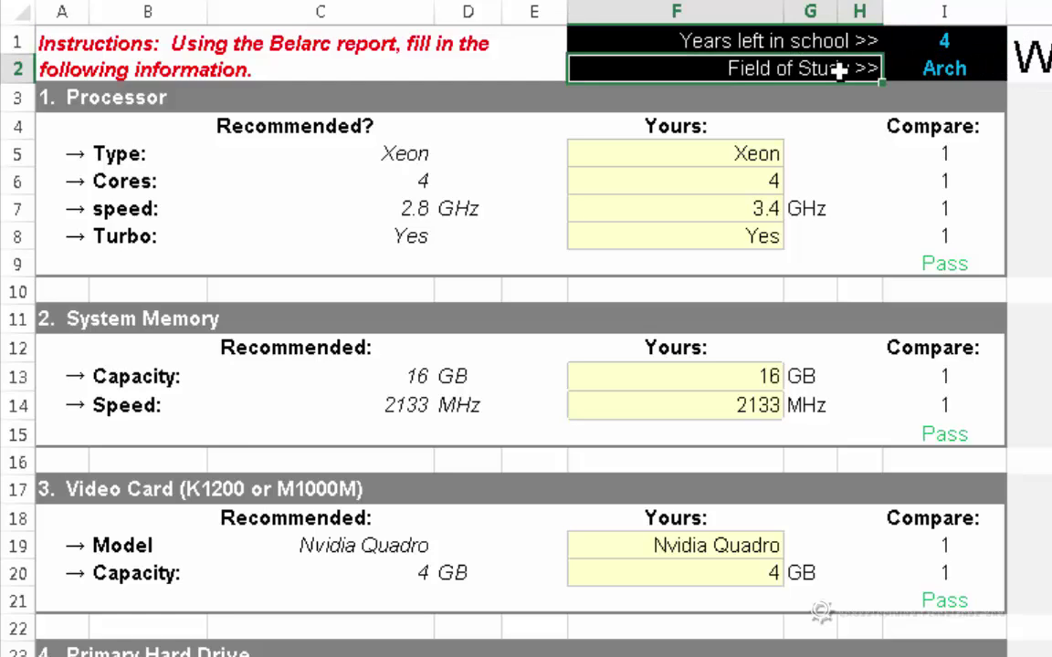
Try to change the Field of Study from the cell's list to IAPD while the sheet is protected
left_click(940, 70)
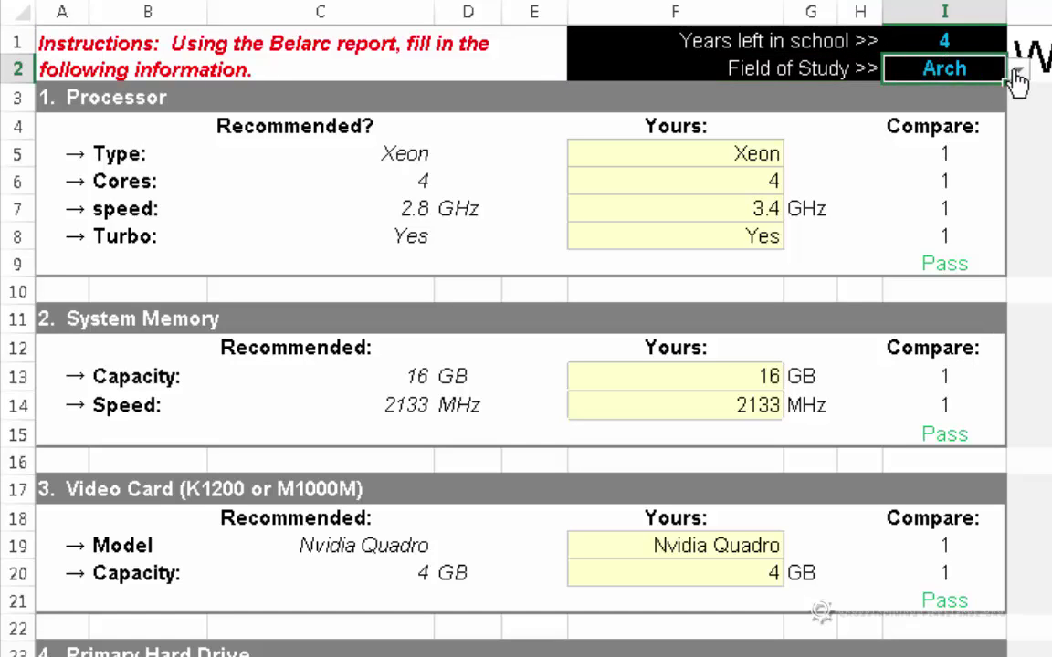
left_click(1018, 73)
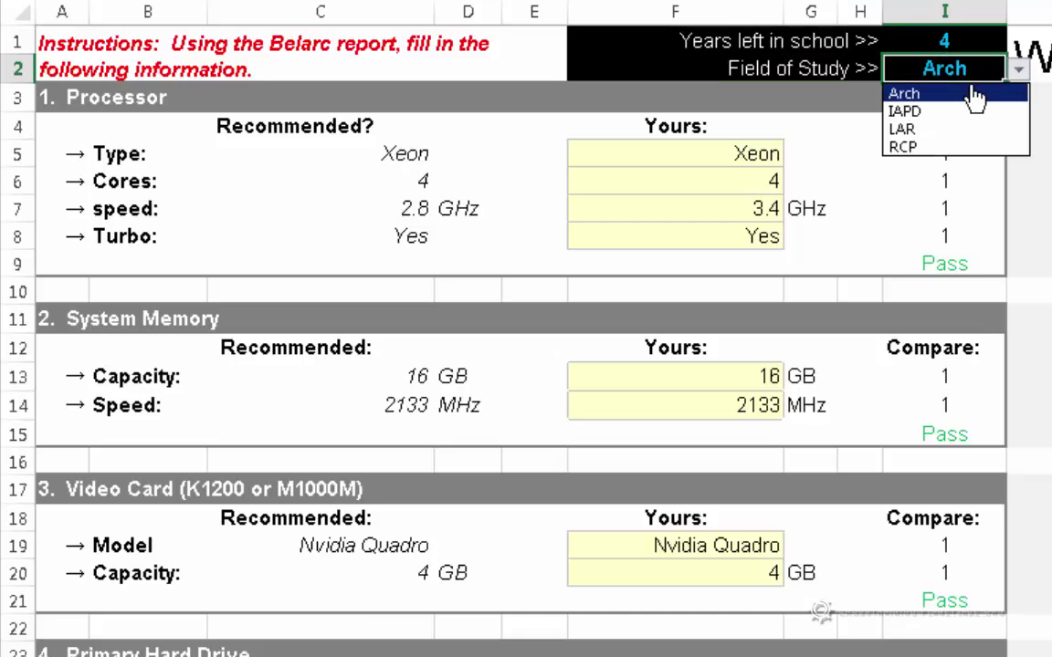
left_click(902, 112)
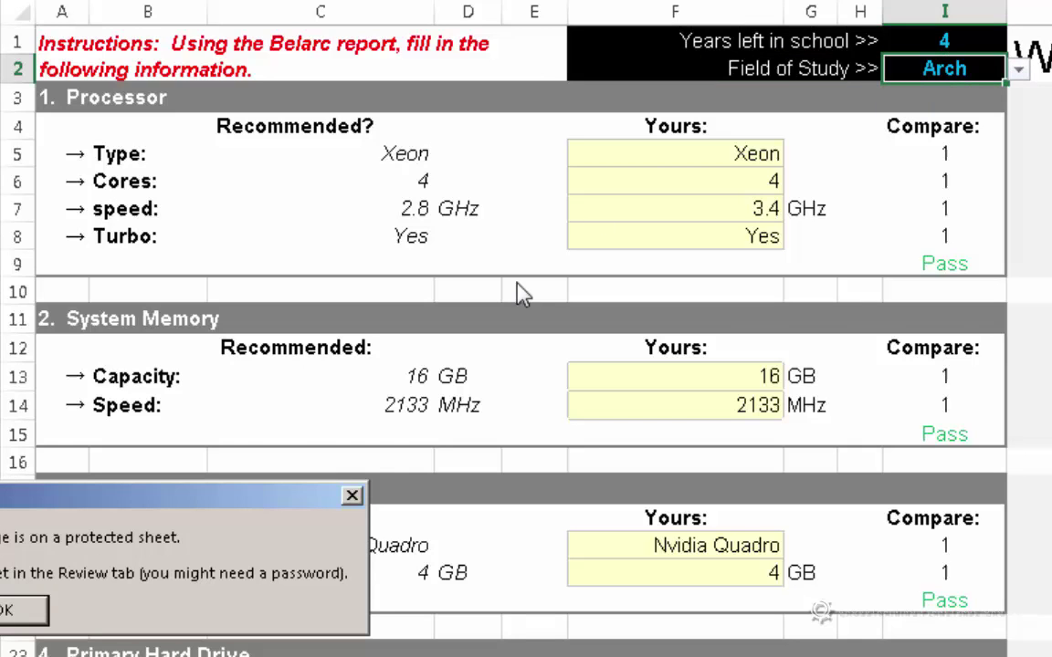
left_click_drag(249, 509, 753, 171)
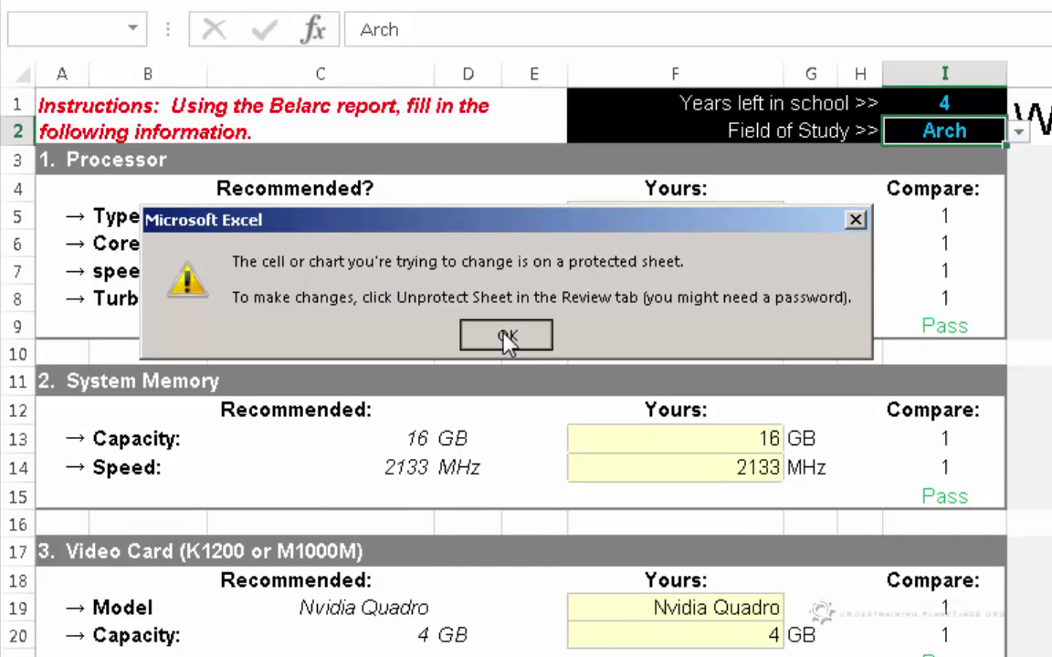
left_click(506, 274)
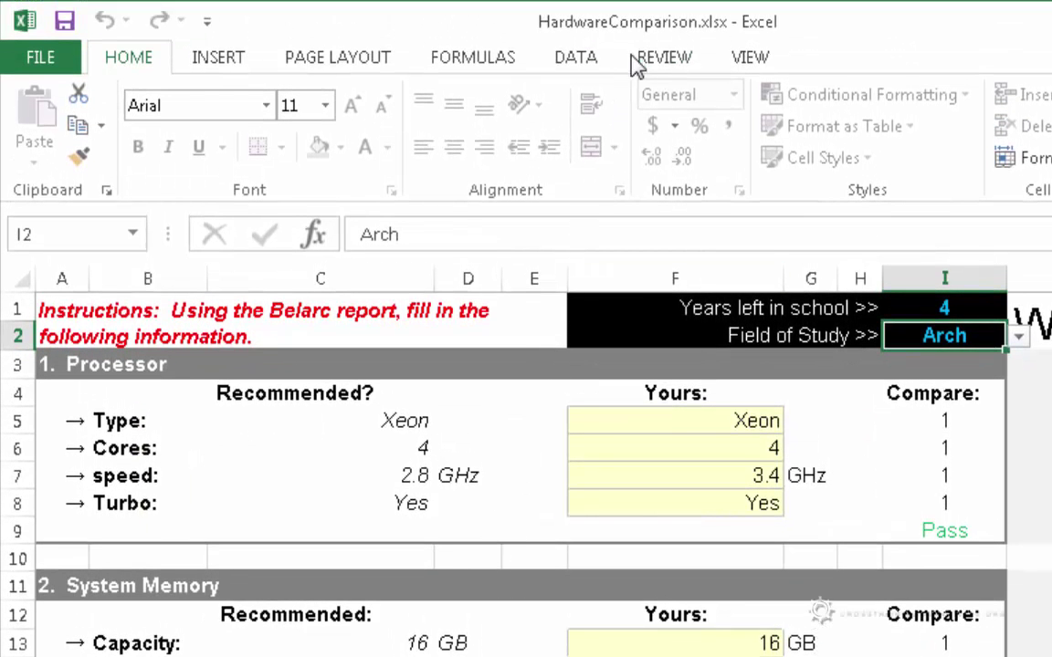
Unprotect the sheet and set the Field of Study to IAPD
left_click(668, 58)
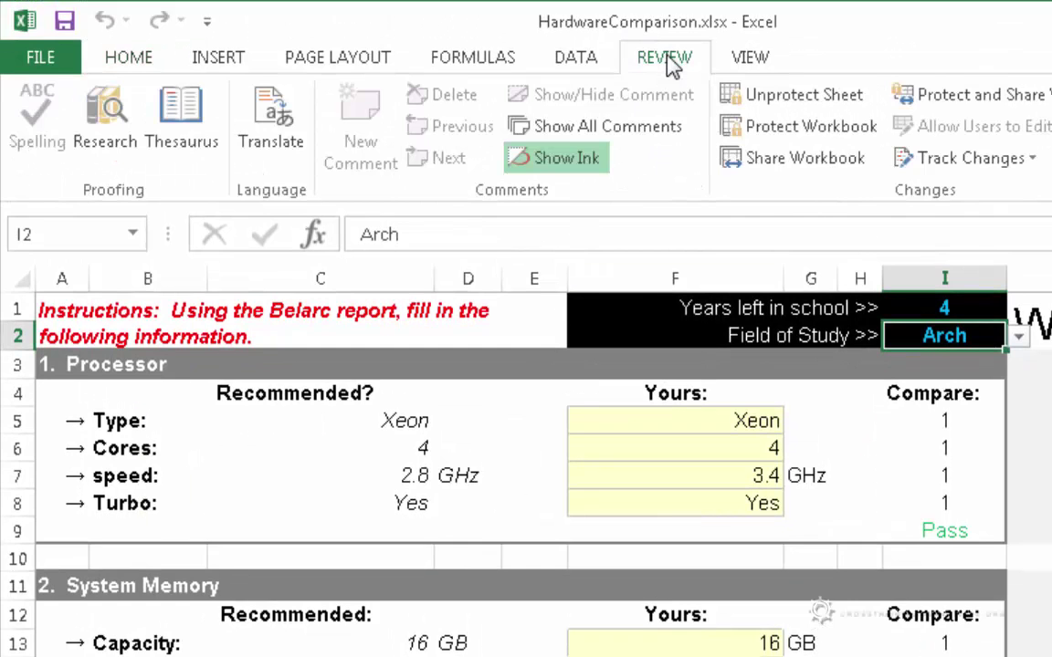
left_click(803, 99)
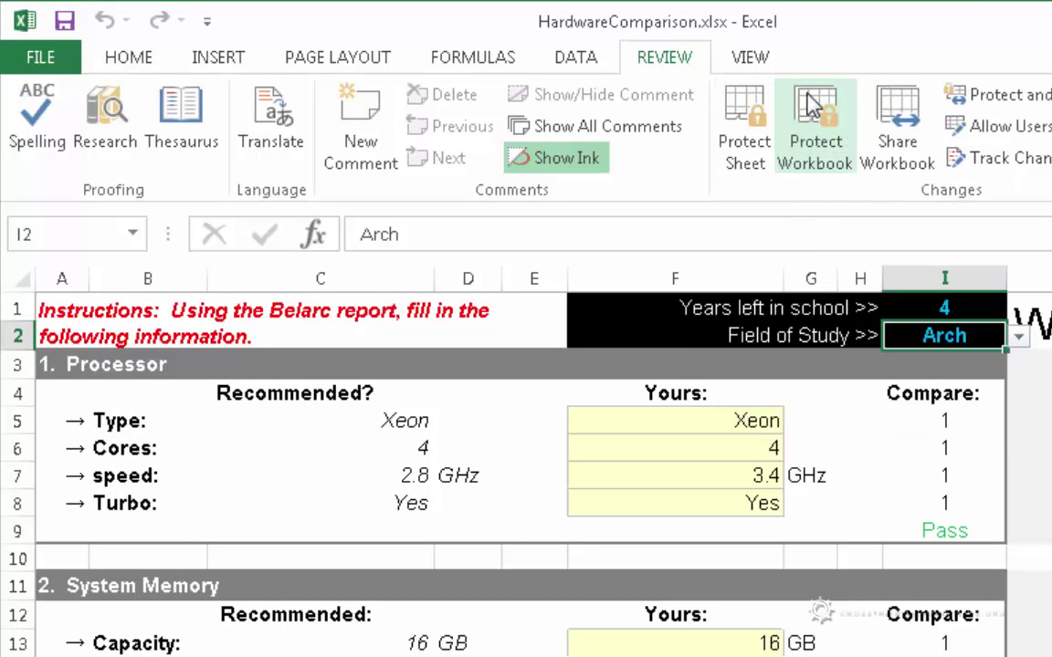
left_click(1017, 337)
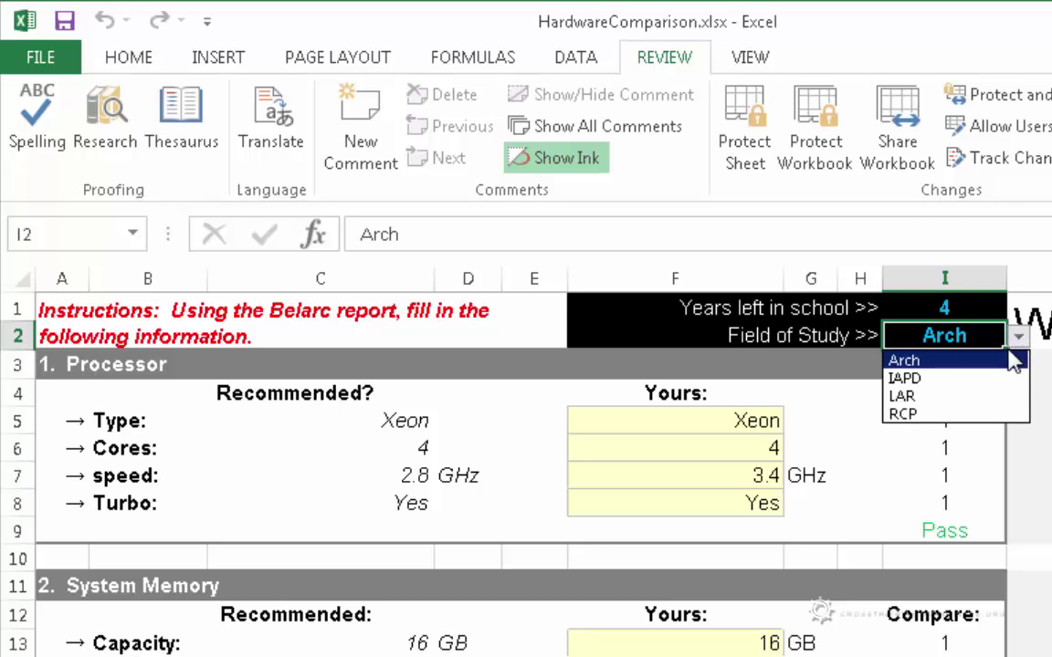
left_click(904, 378)
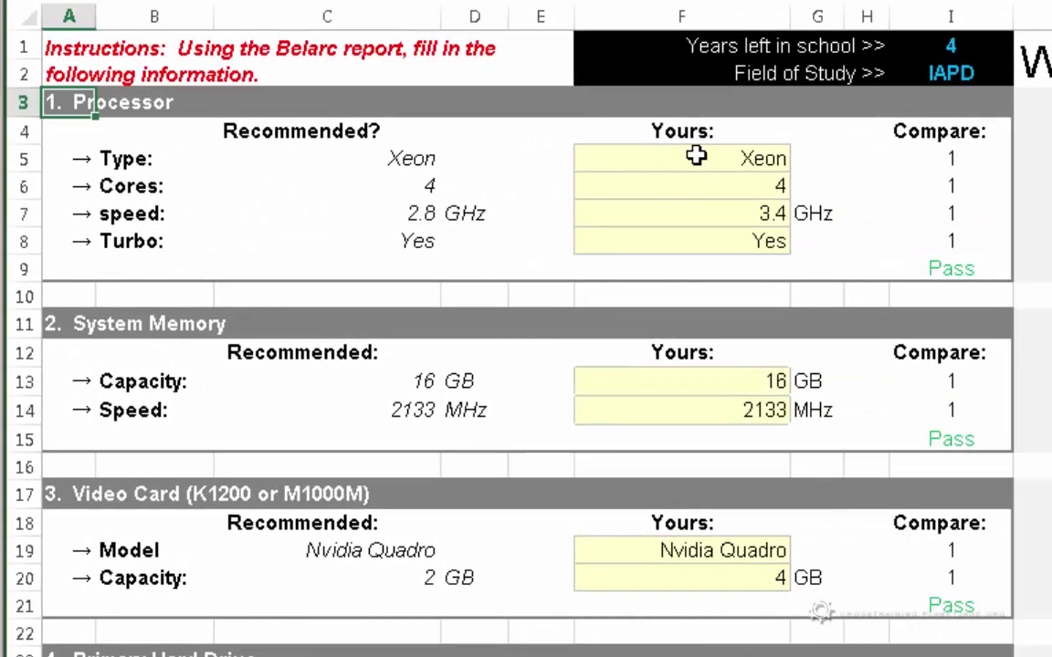
Set the number of cores to 8 in the Yours column of the Processor section
left_click(701, 157)
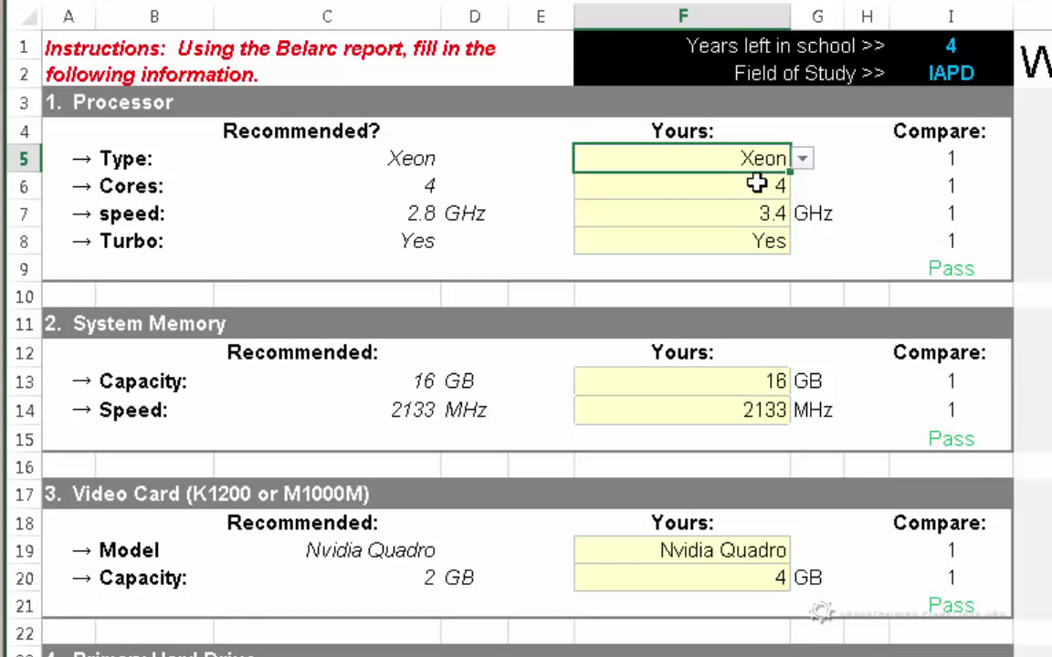
left_click(675, 183)
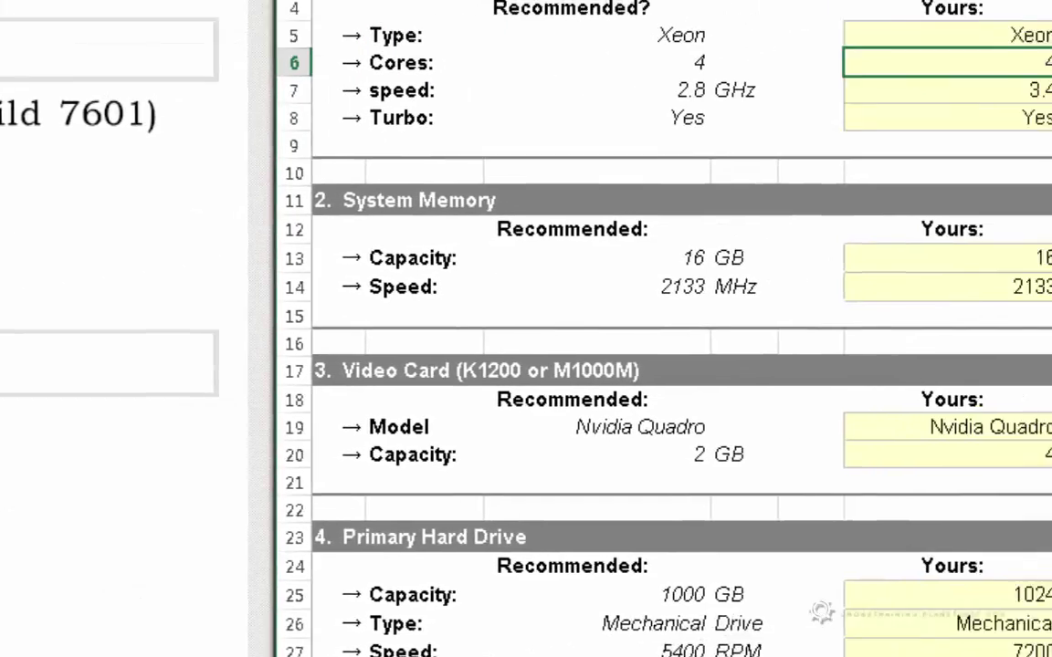
left_click(791, 102)
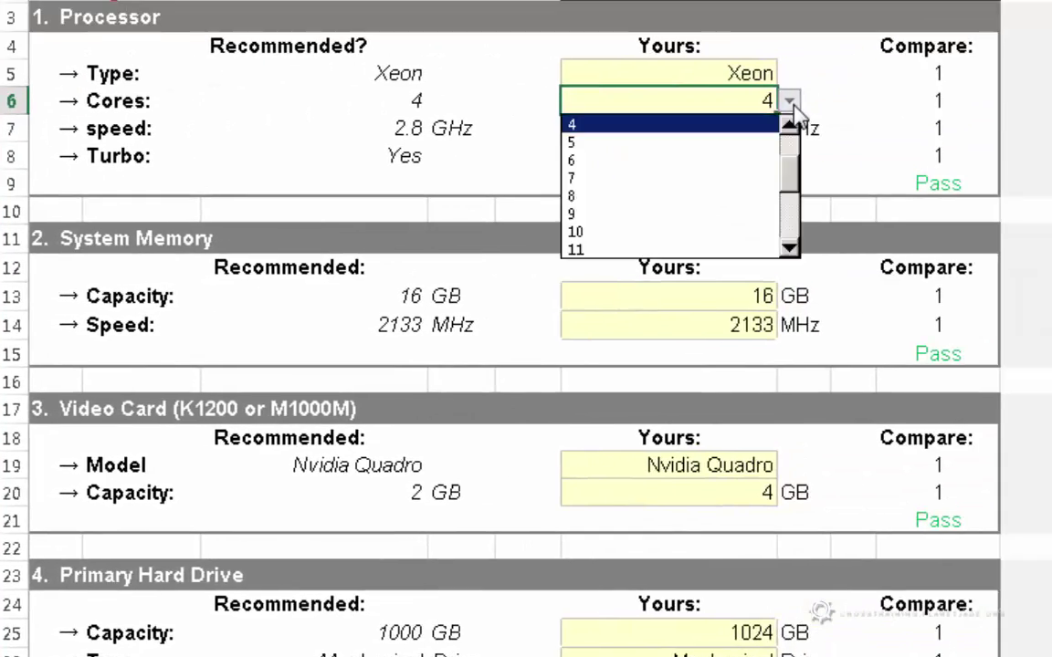
left_click(719, 197)
Set the processor speed to 2.4 GHz in the Yours column
left_click(698, 133)
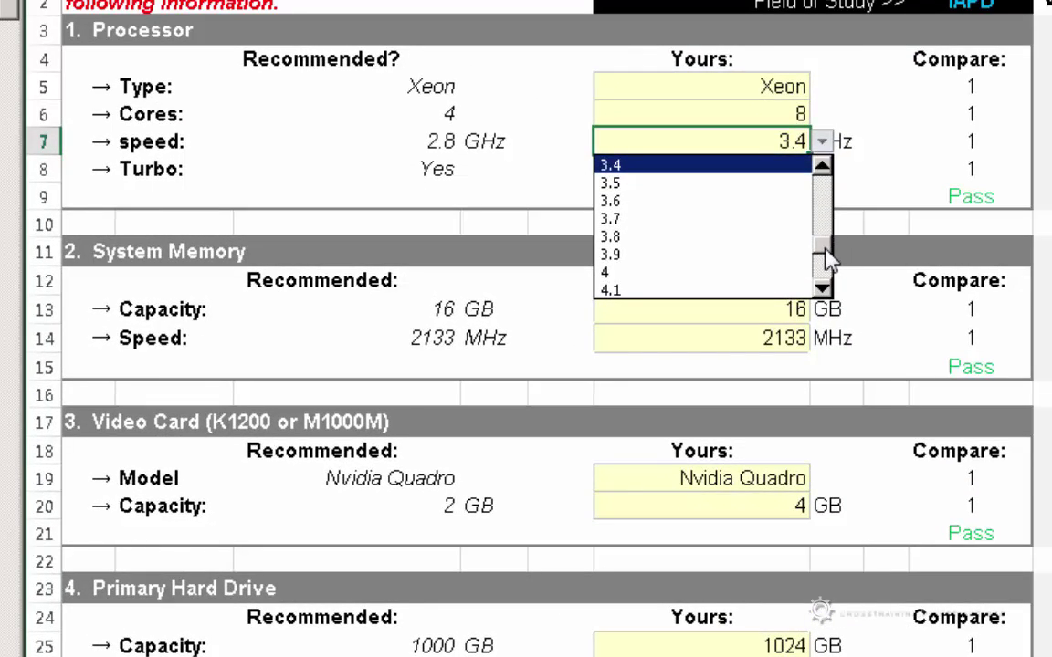
left_click_drag(824, 254, 810, 222)
left_click(751, 181)
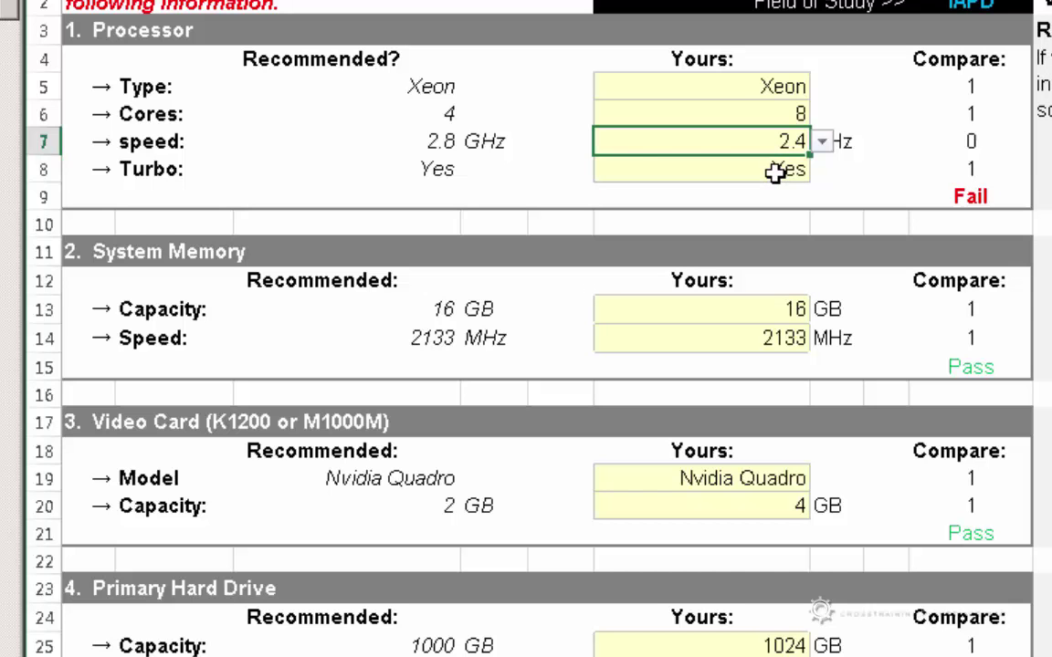
left_click(775, 174)
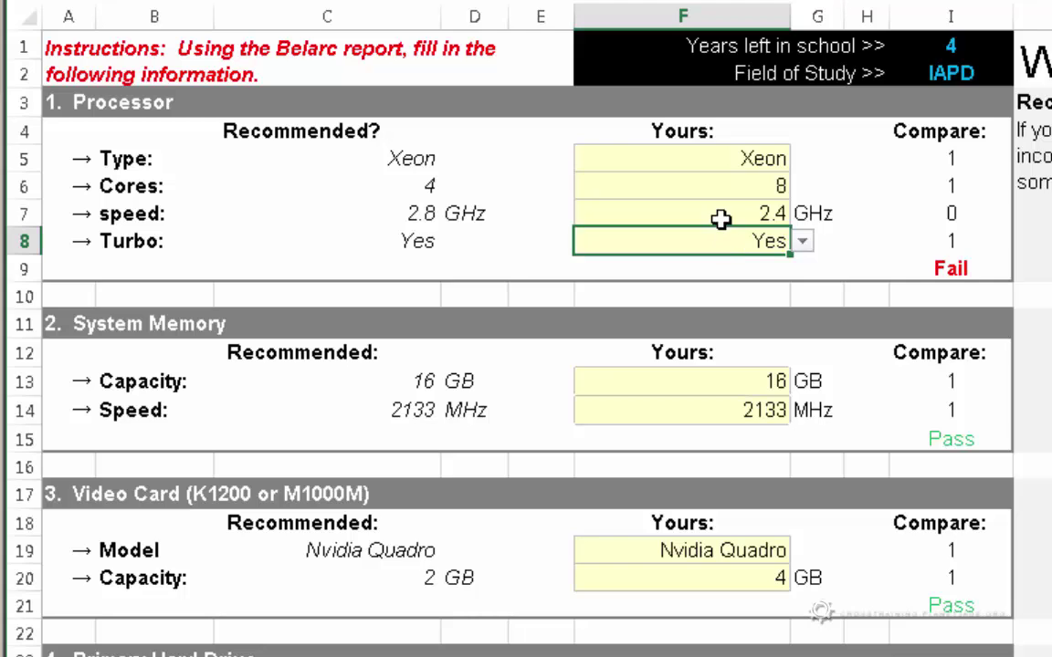
left_click(721, 219)
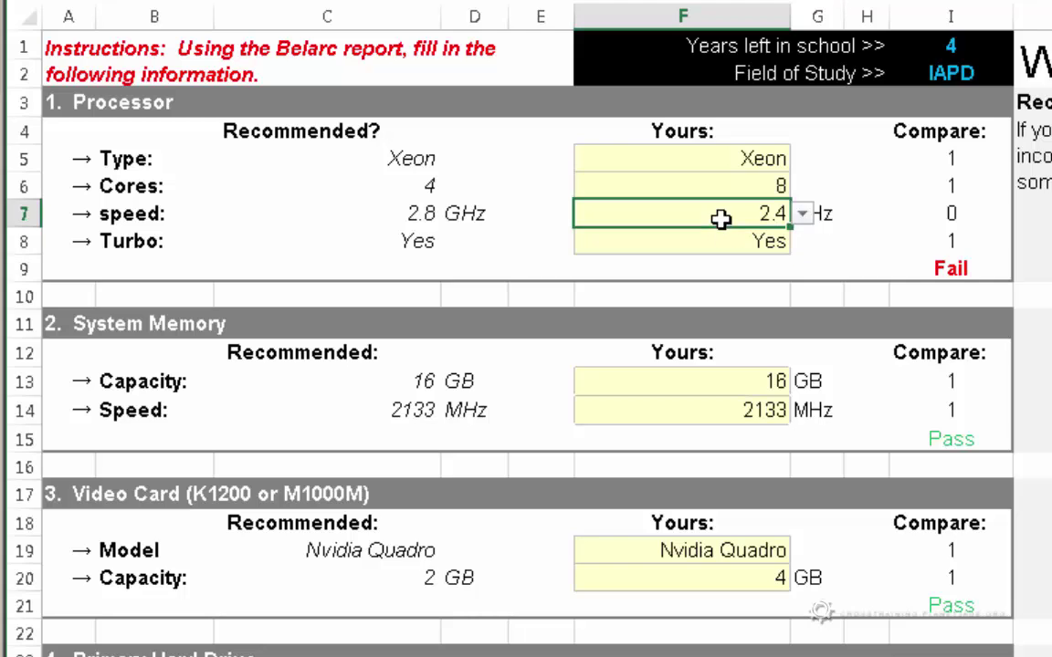
left_click(730, 159)
left_click(724, 243)
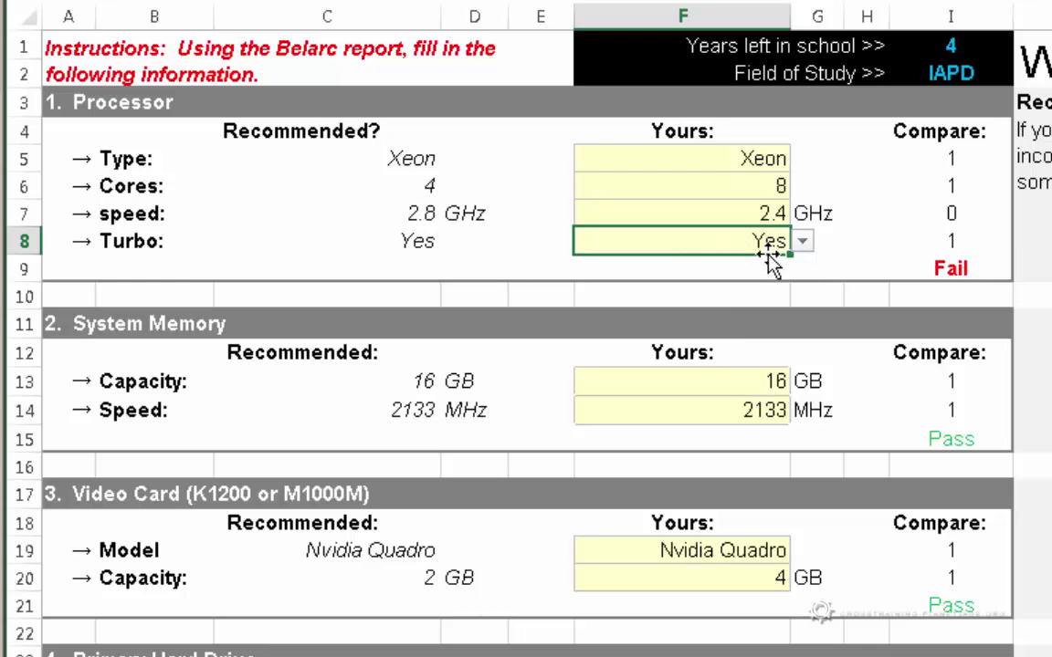
Check the installed memory in the Belarc report and set the System Memory capacity under Yours to 32 GB
left_click(712, 383)
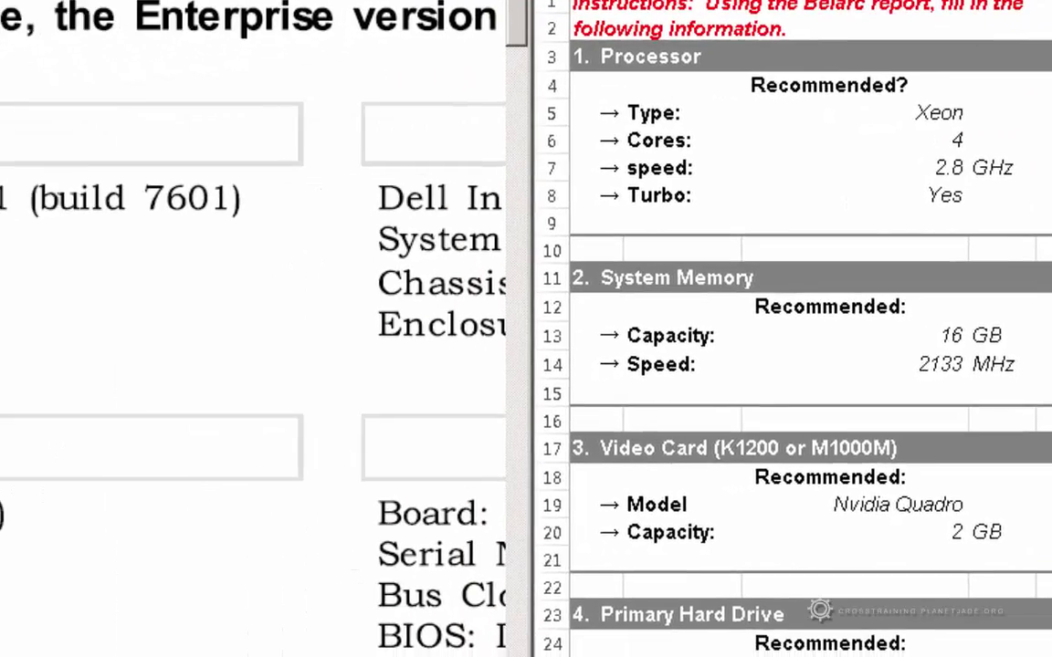
left_click(98, 617)
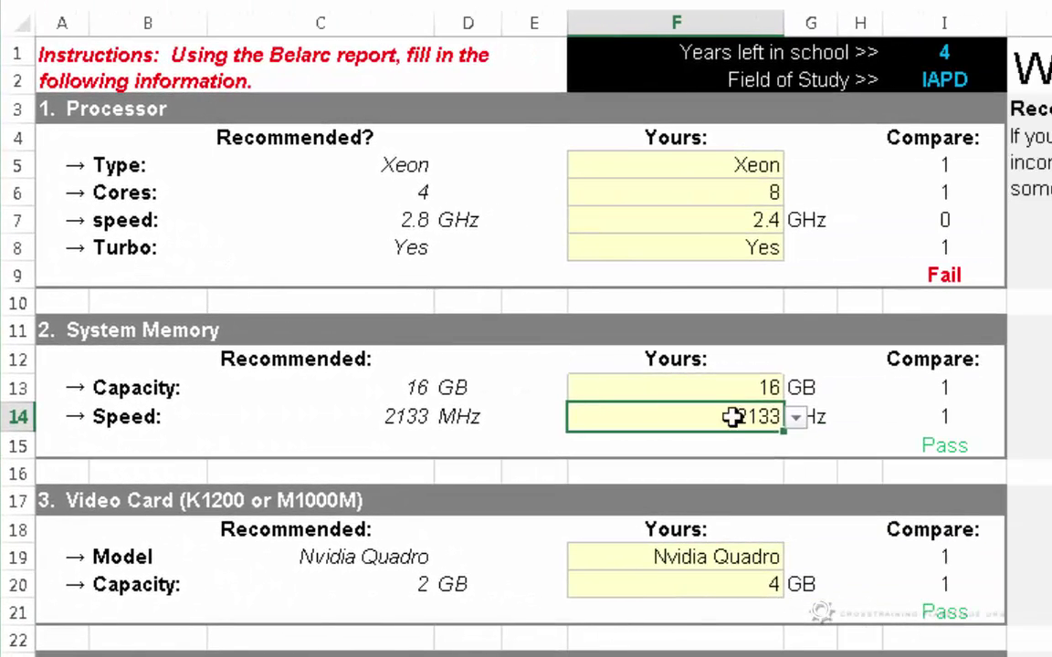
left_click(751, 391)
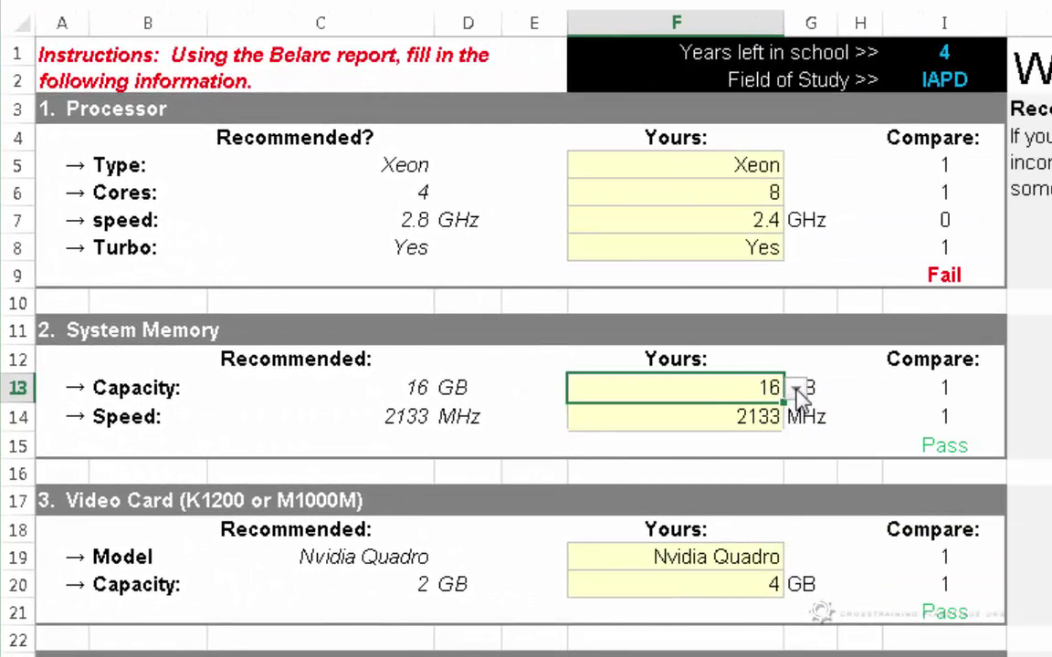
left_click(796, 390)
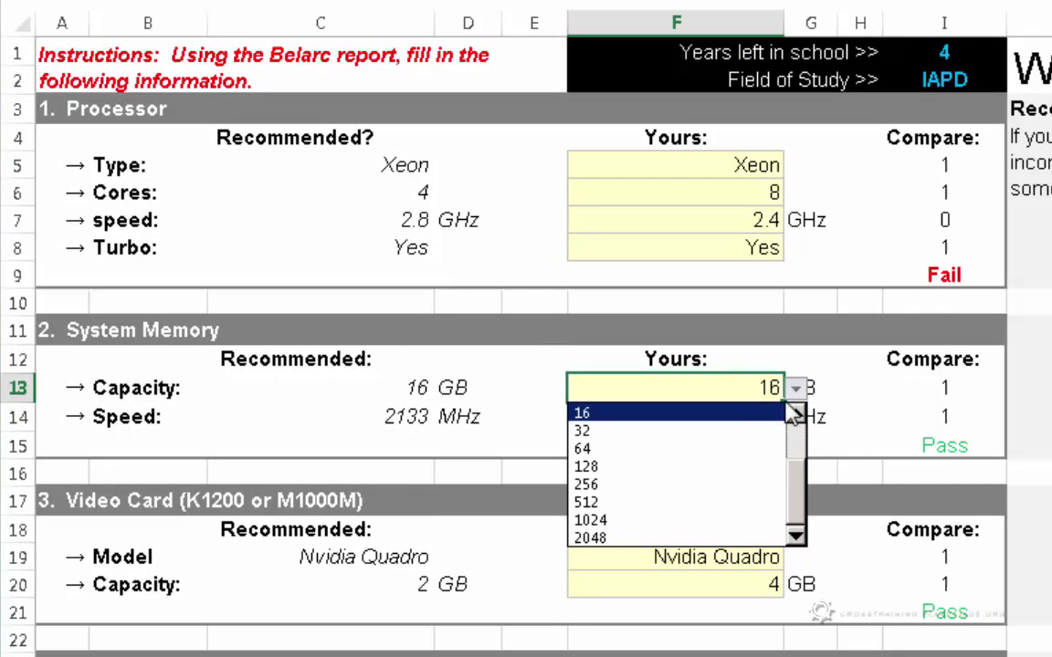
left_click(612, 430)
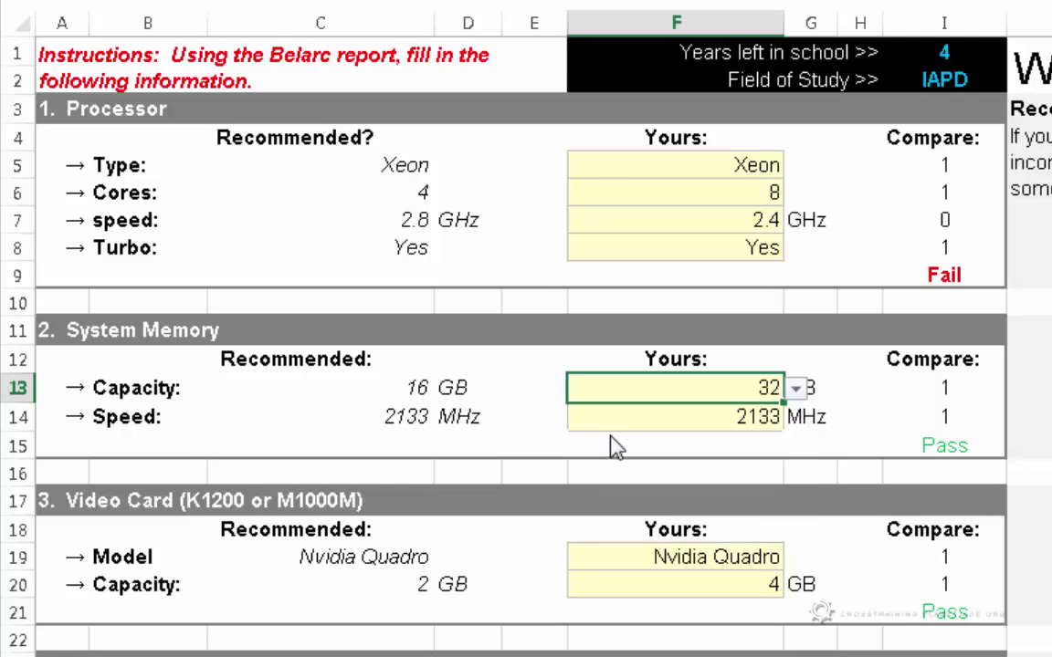
Consult the report's memory modules and set the System Memory speed under Yours to 1600 MHz
left_click(677, 427)
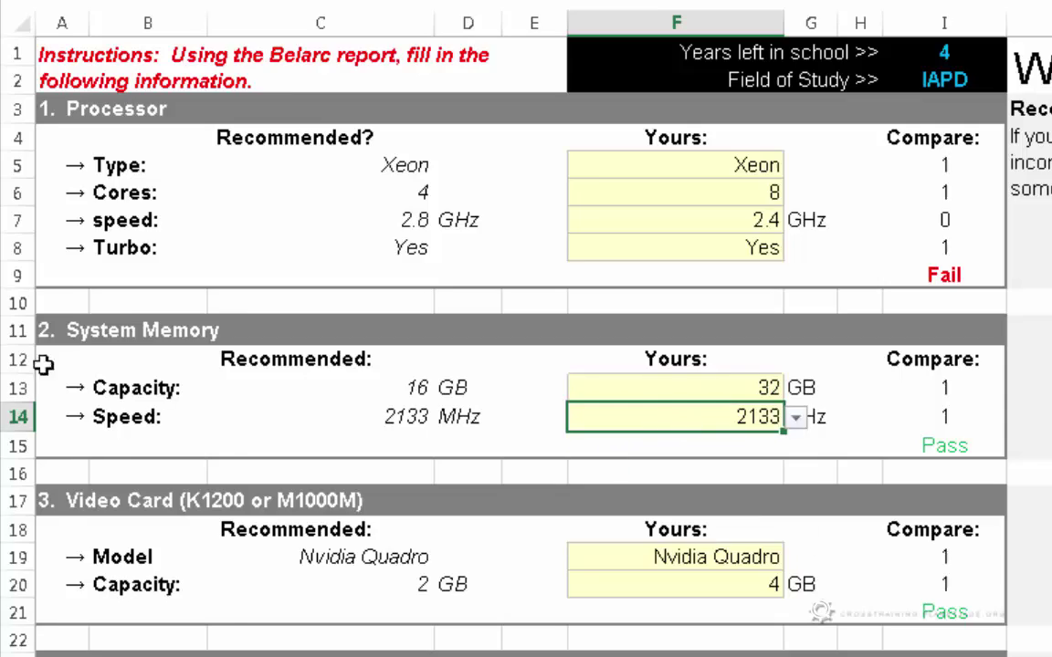
left_click(27, 315)
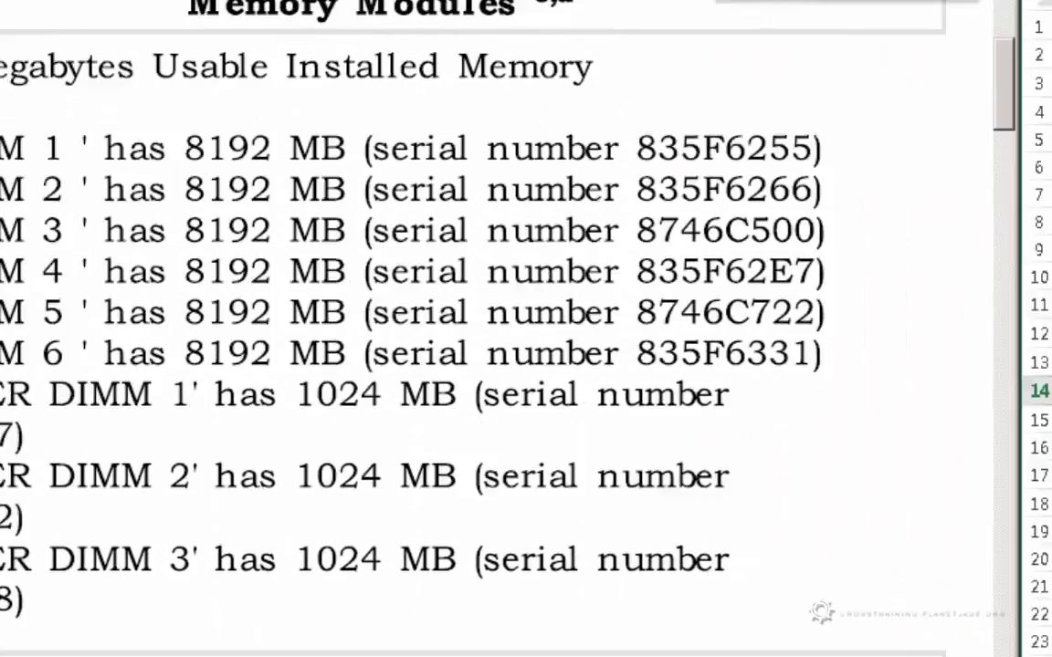
left_click(1028, 232)
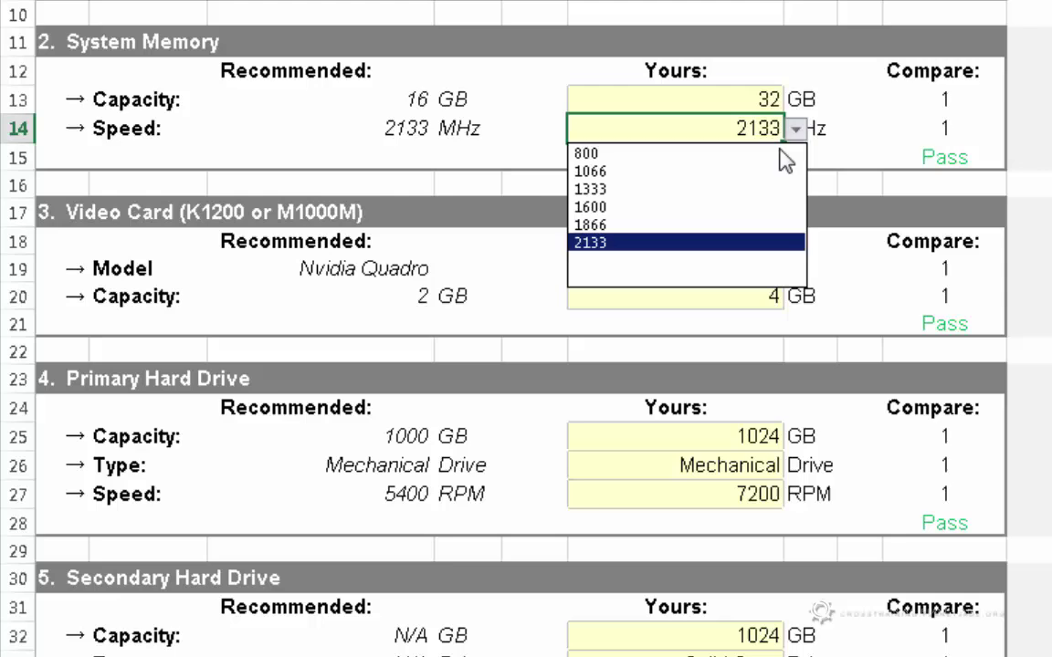
left_click(728, 207)
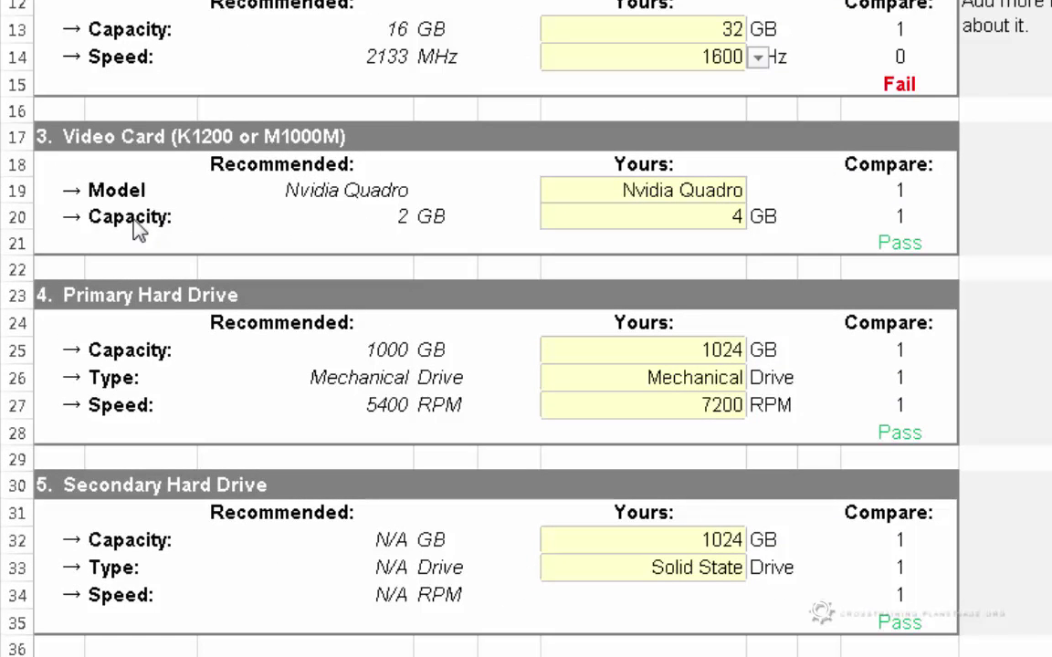
Set the Primary Hard Drive capacity to 512 GB in the Yours column
left_click(694, 216)
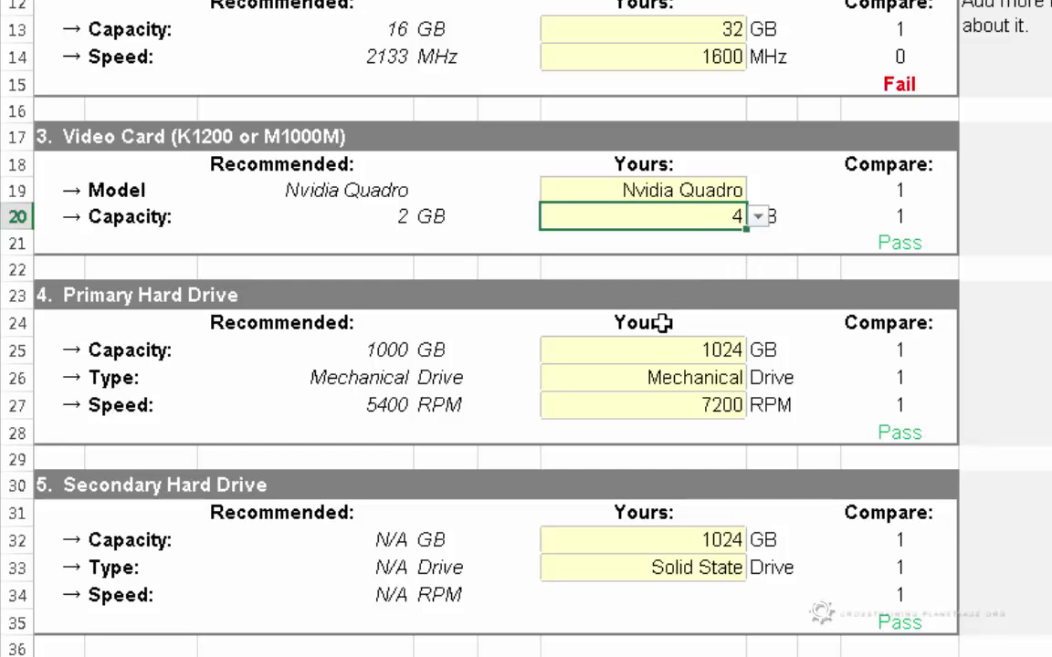
left_click(618, 353)
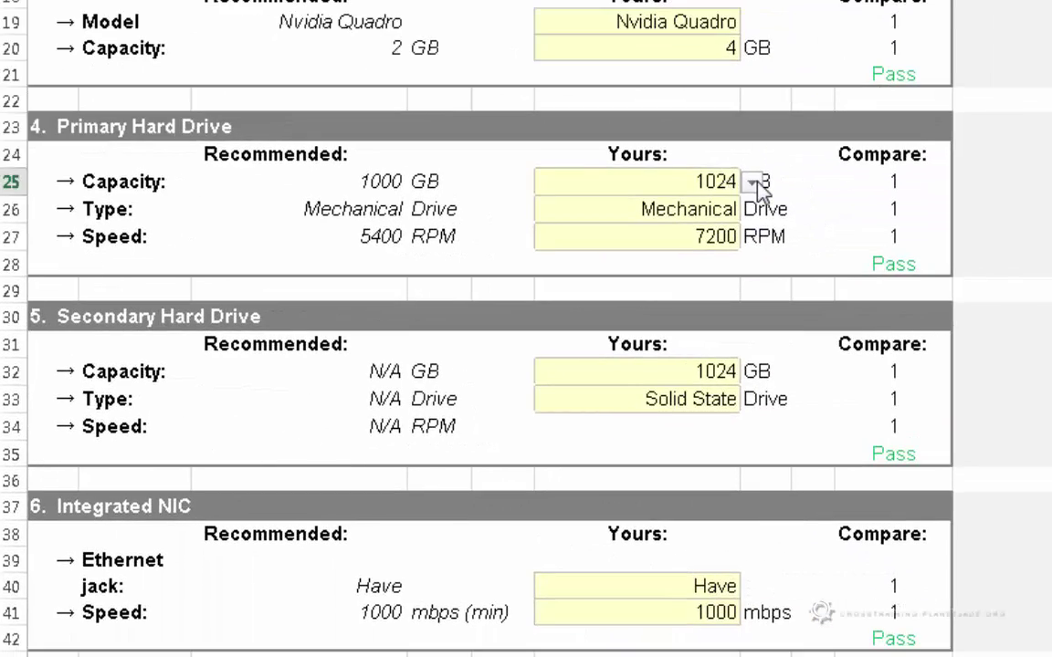
left_click(750, 183)
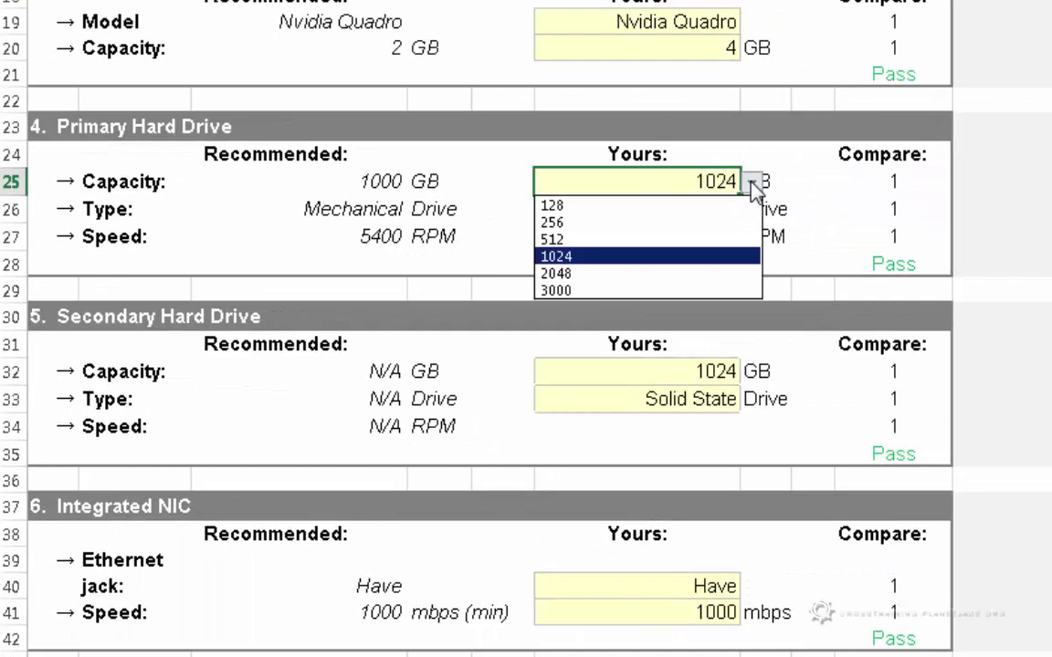
left_click(665, 239)
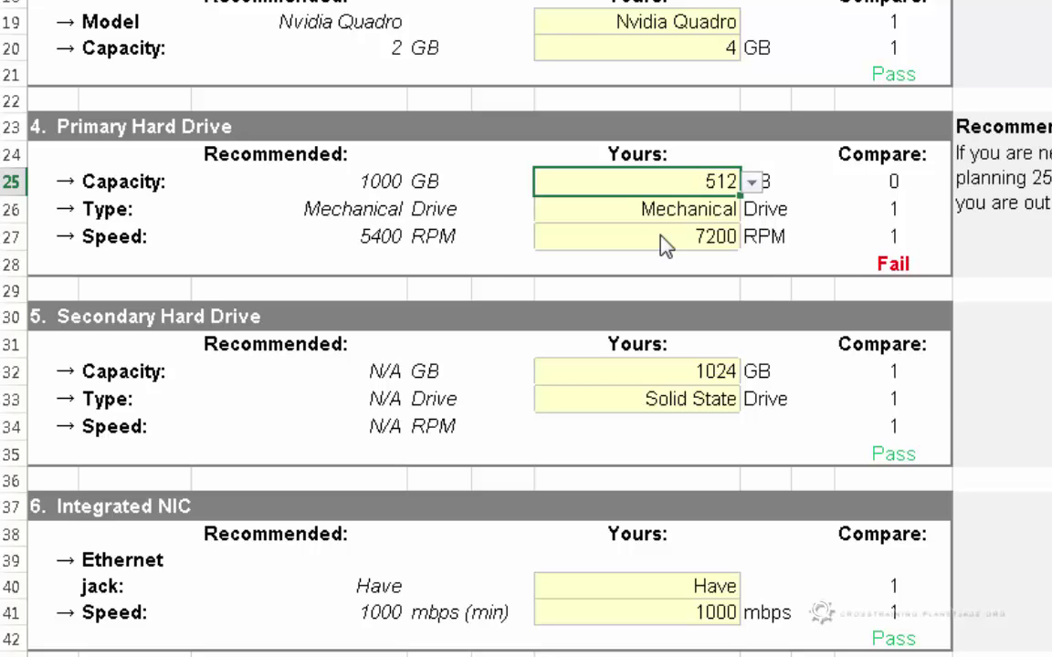
Set the Primary Hard Drive type to Solid State in the Yours column
left_click(664, 211)
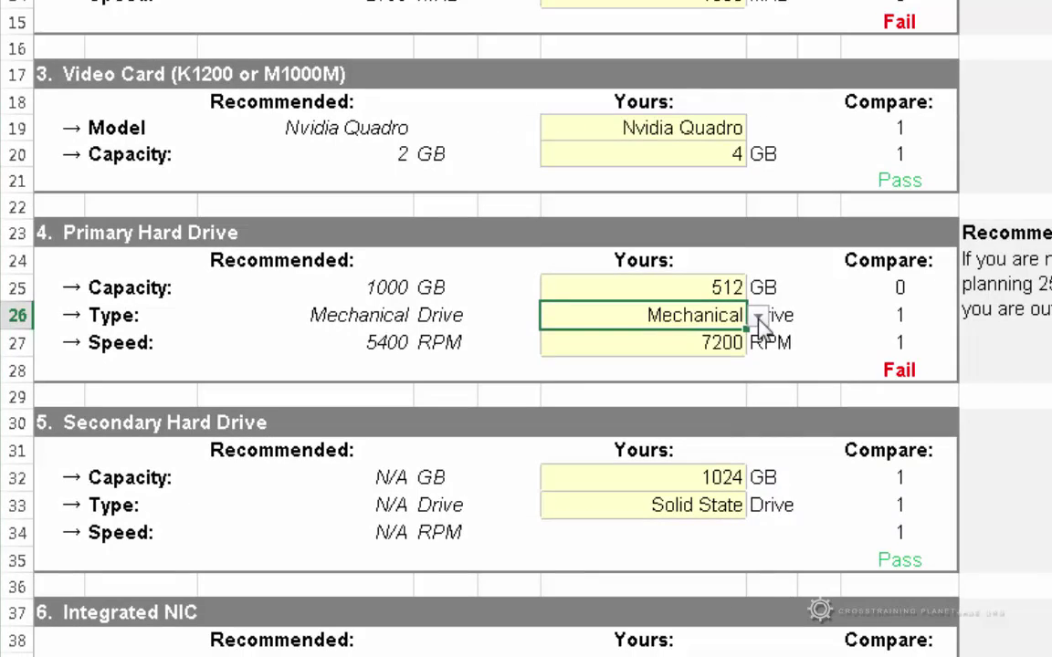
left_click(757, 317)
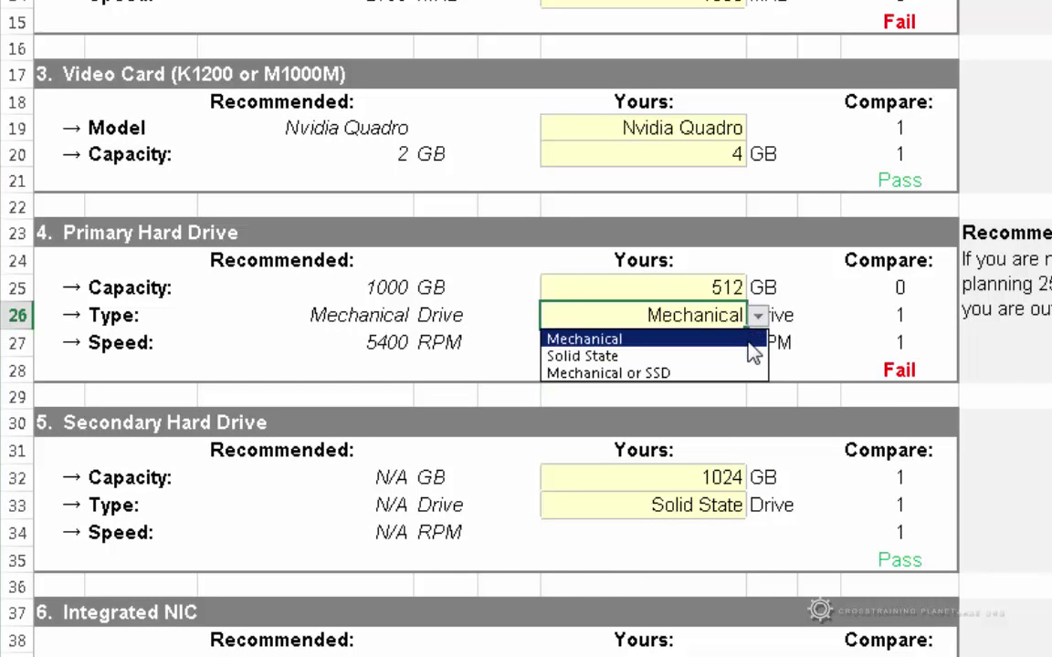
left_click(751, 357)
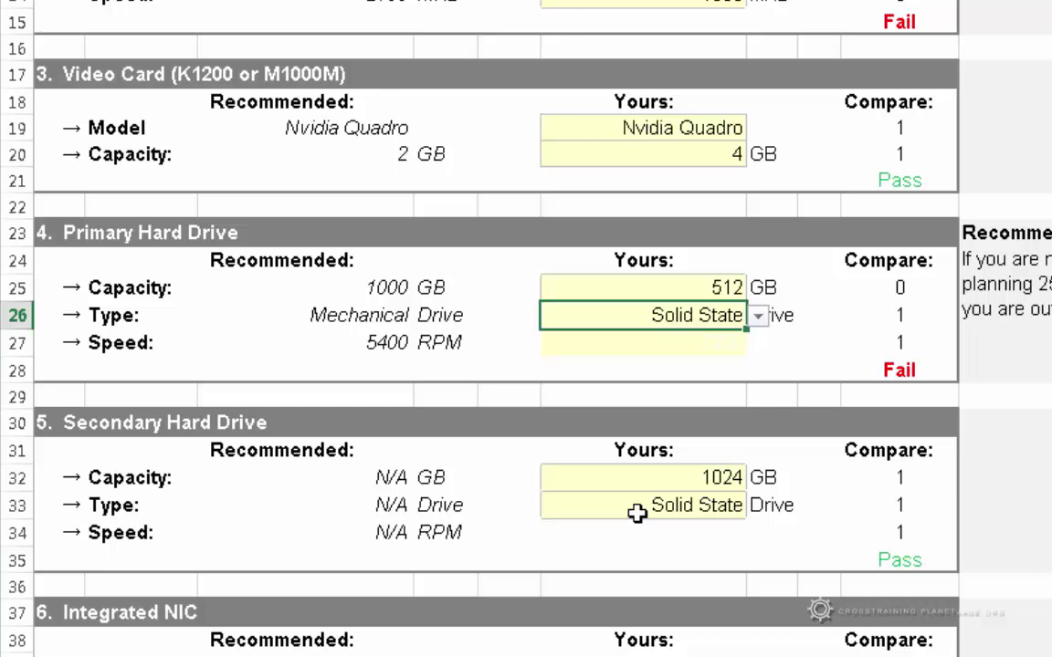
Review the capacity and type entries for the Secondary Hard Drive in the Yours column
left_click(640, 485)
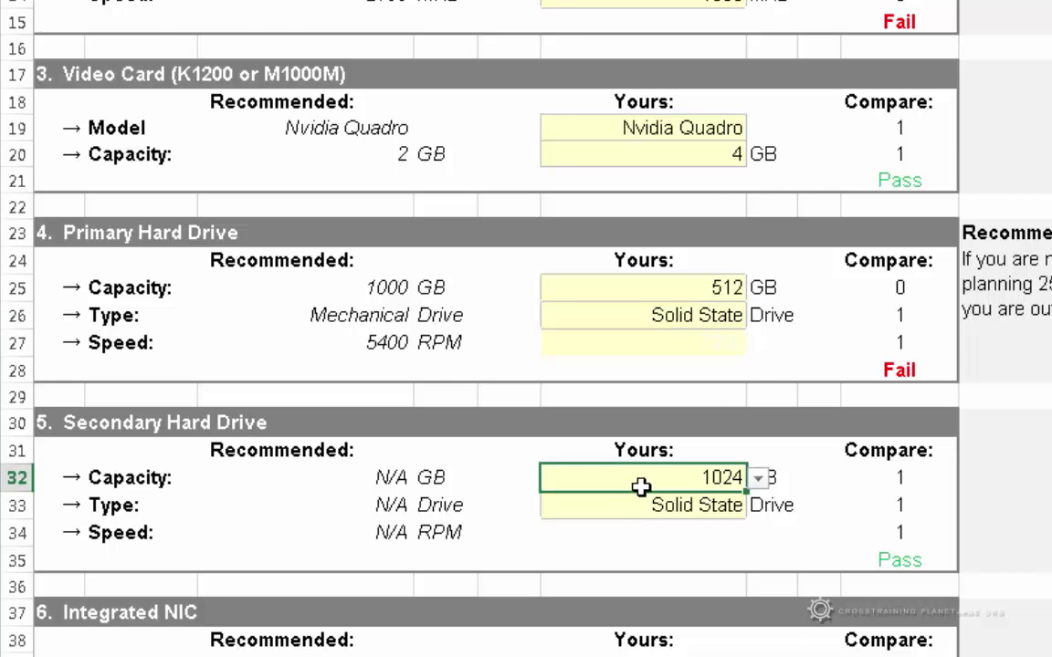
scroll(641, 493, "down", 3)
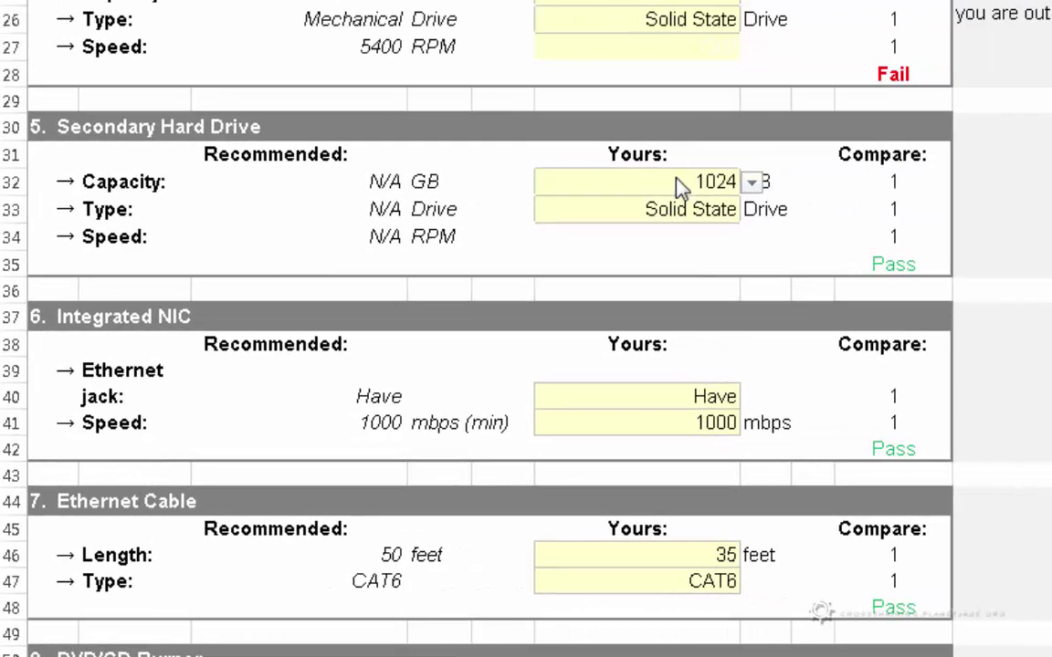
left_click(680, 185)
left_click(787, 240)
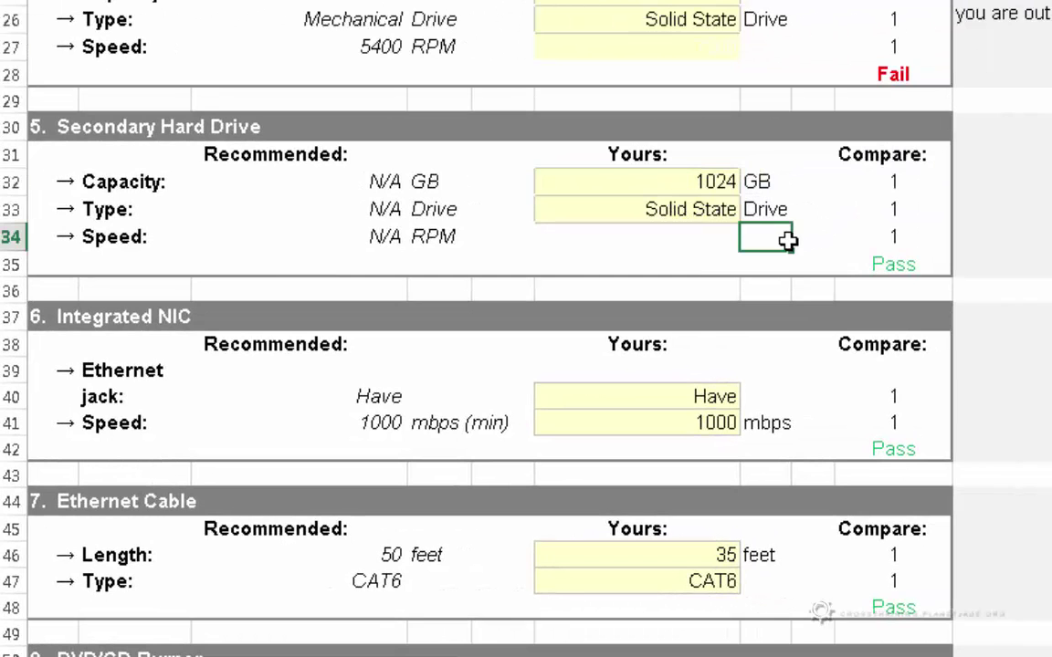
left_click(702, 183)
left_click(764, 245)
left_click(703, 211)
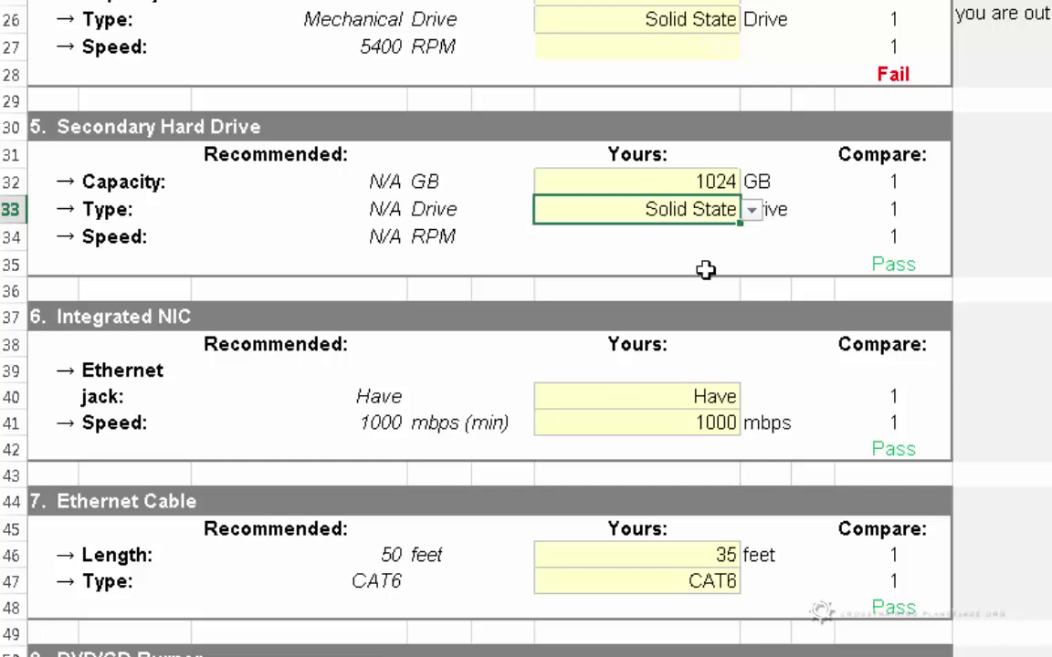
Check the Integrated NIC's Ethernet jack entry and choose 1000 mbps as its speed under Yours
left_click(724, 403)
scroll(757, 411, "down", 2)
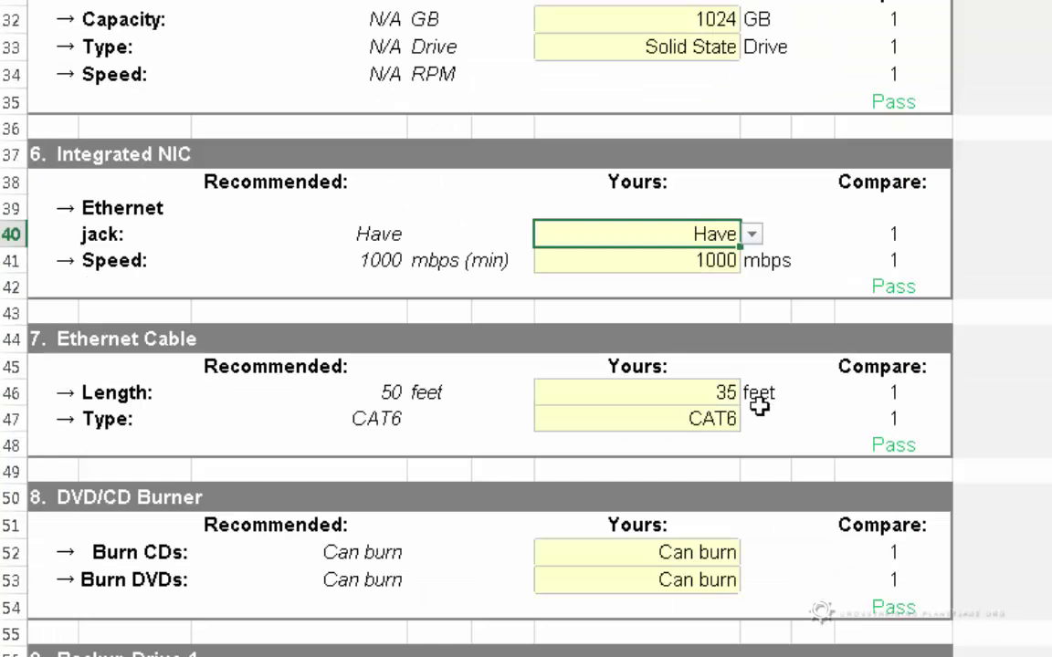
left_click(655, 264)
left_click(753, 263)
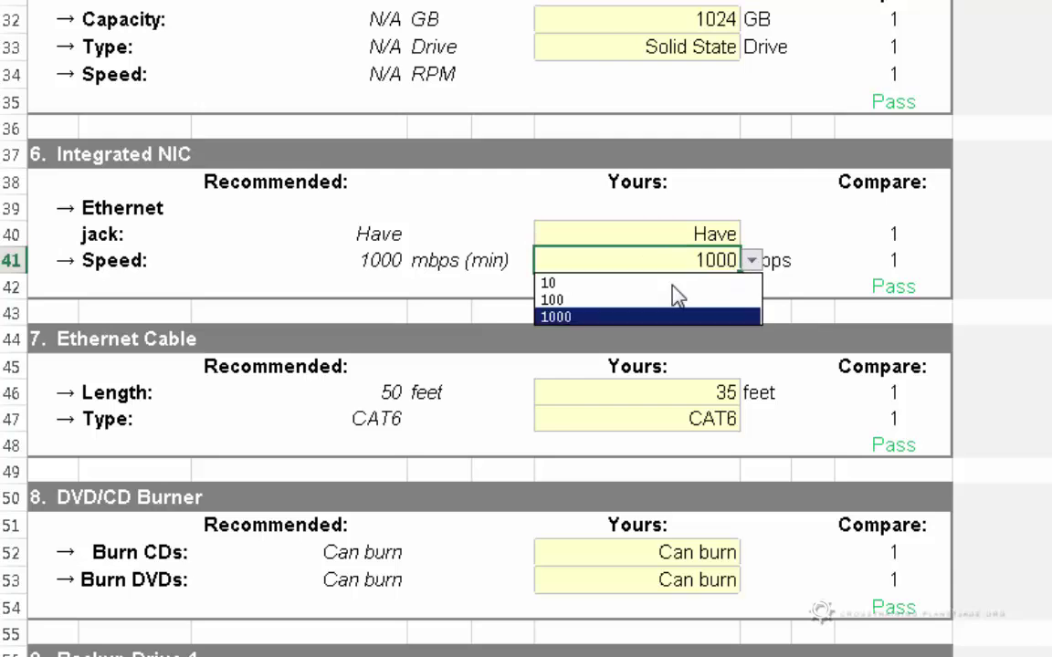
left_click(582, 316)
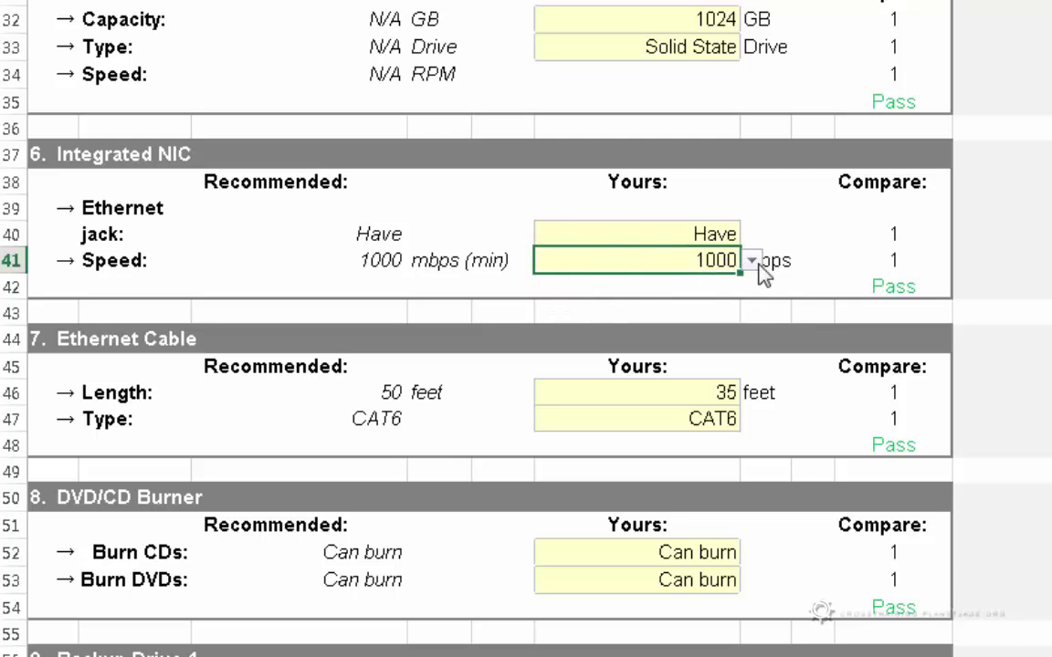
Review the Ethernet Cable length and type and the DVD/CD Burner entries in the Yours column
left_click(697, 428)
left_click(695, 396)
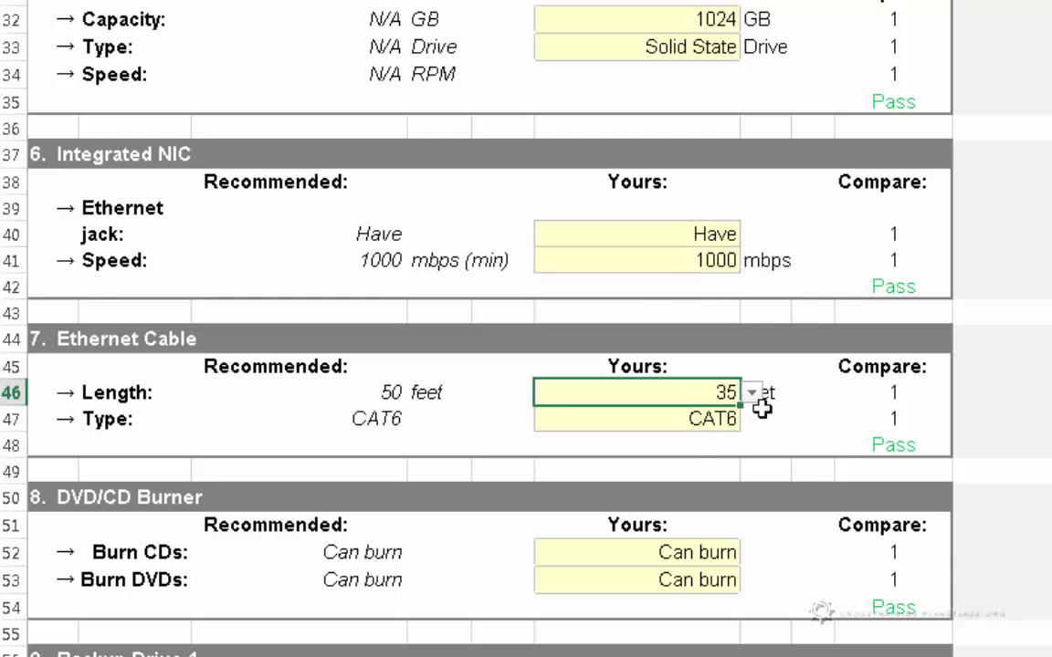
scroll(780, 412, "down", 1)
scroll(784, 416, "down", 2)
left_click(690, 183)
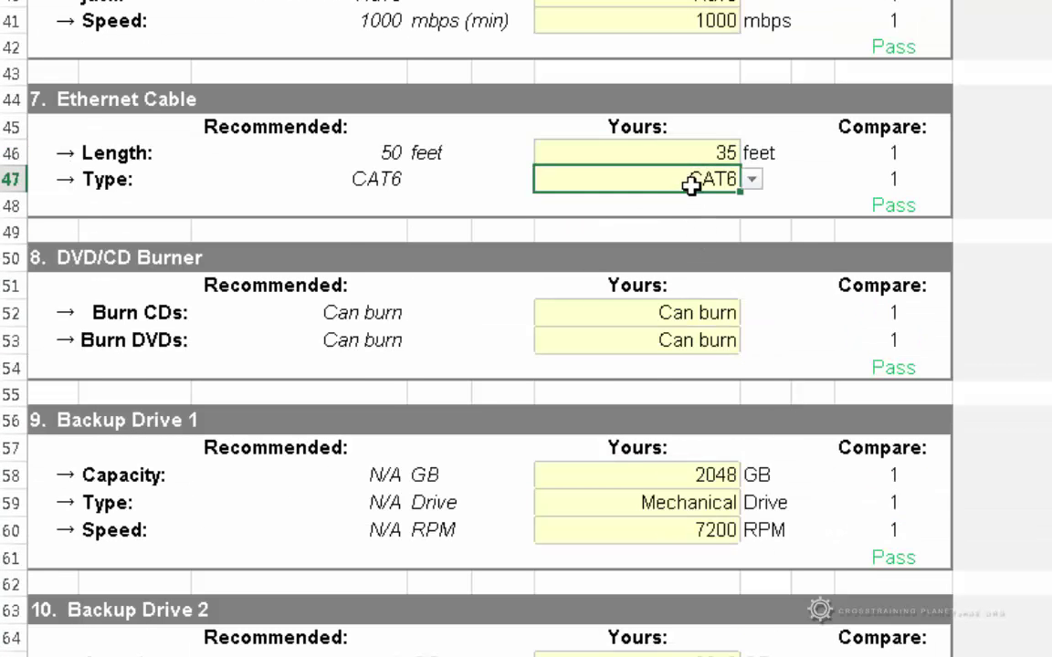
scroll(842, 262, "down", 1)
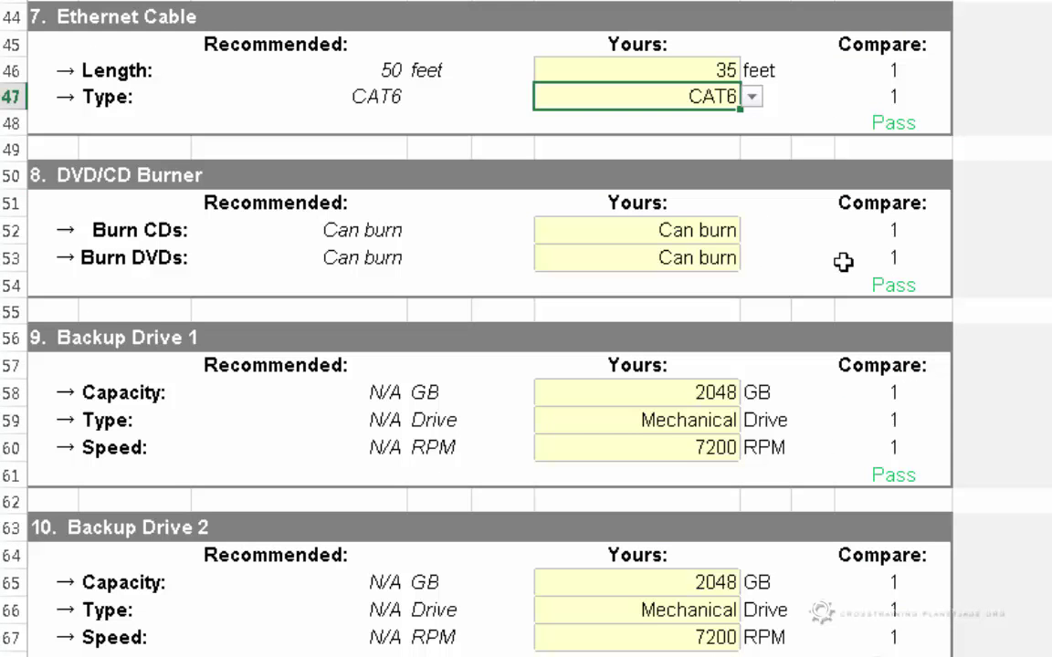
left_click(672, 239)
left_click(716, 265)
scroll(875, 312, "down", 3)
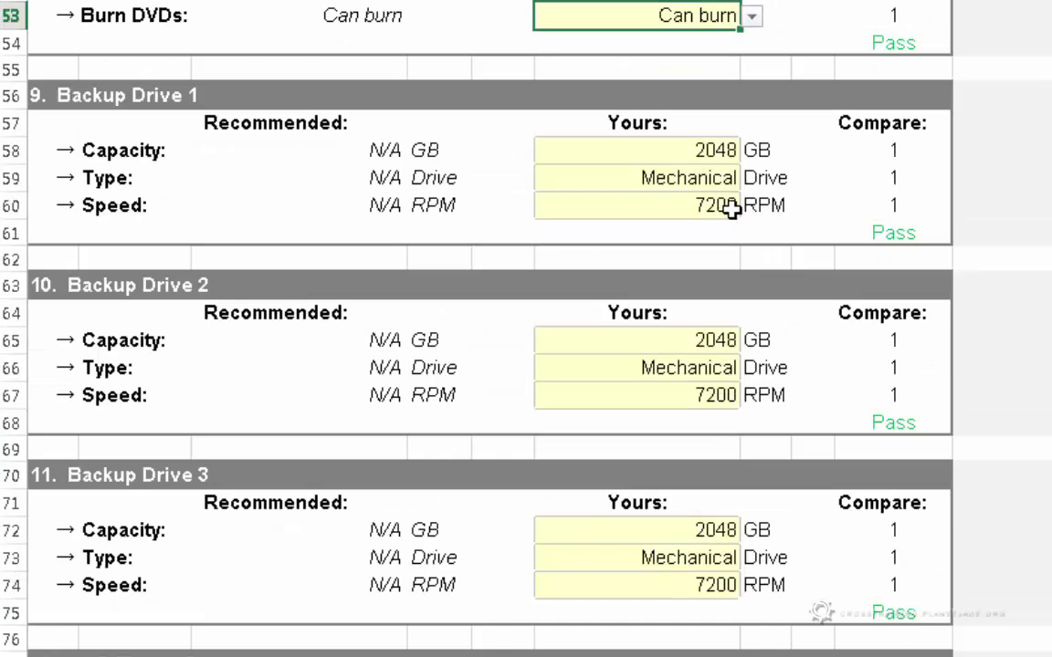
Review the capacity, type and speed entries for Backup Drives 1 to 3 in the Yours column
left_click(702, 151)
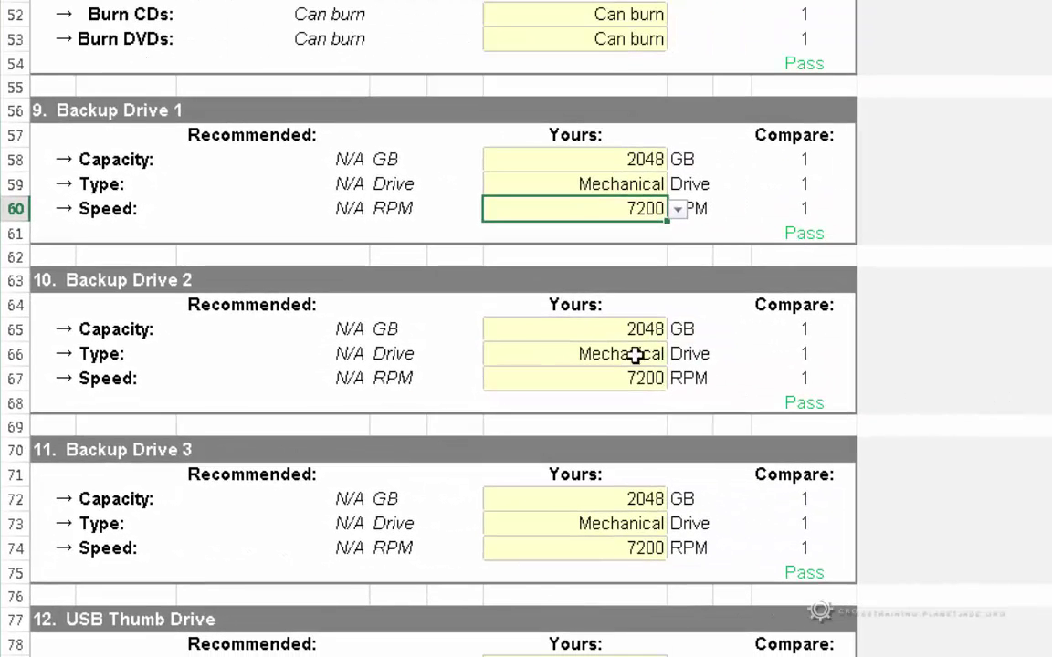
left_click(622, 330)
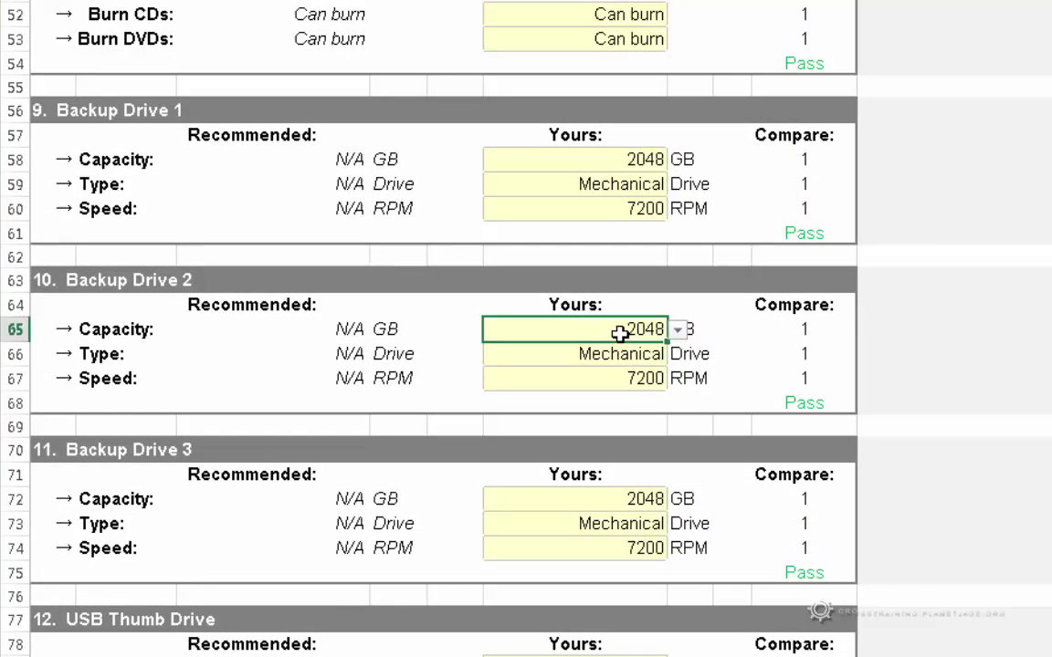
left_click(627, 356)
left_click(650, 379)
left_click(628, 541)
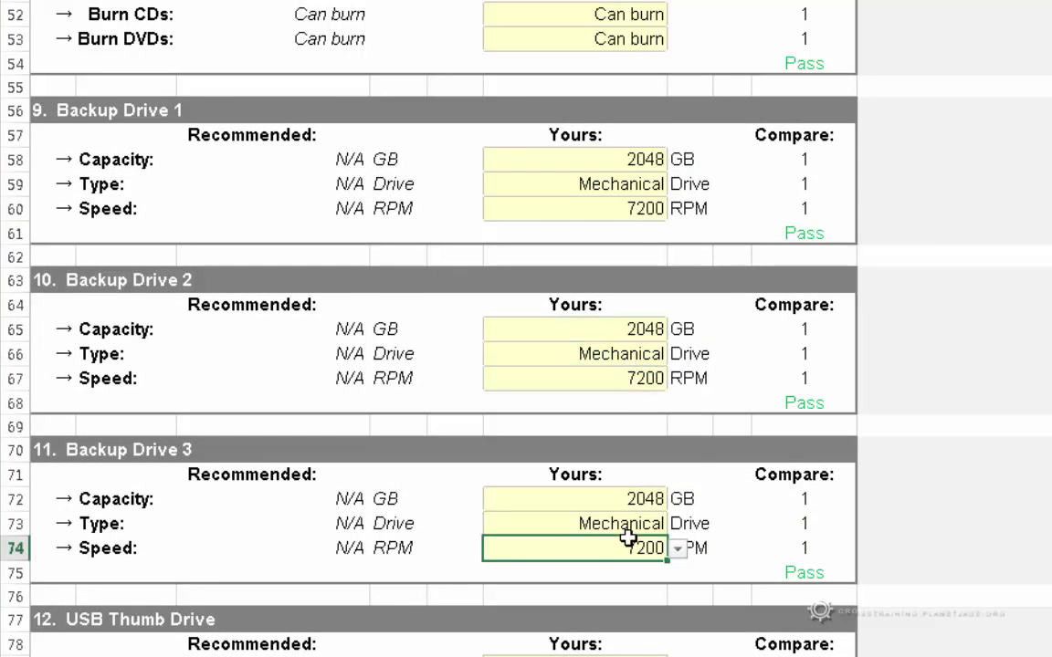
Set the USB Thumb Drive capacity to 64 GB in the Yours column
scroll(823, 546, "down", 4)
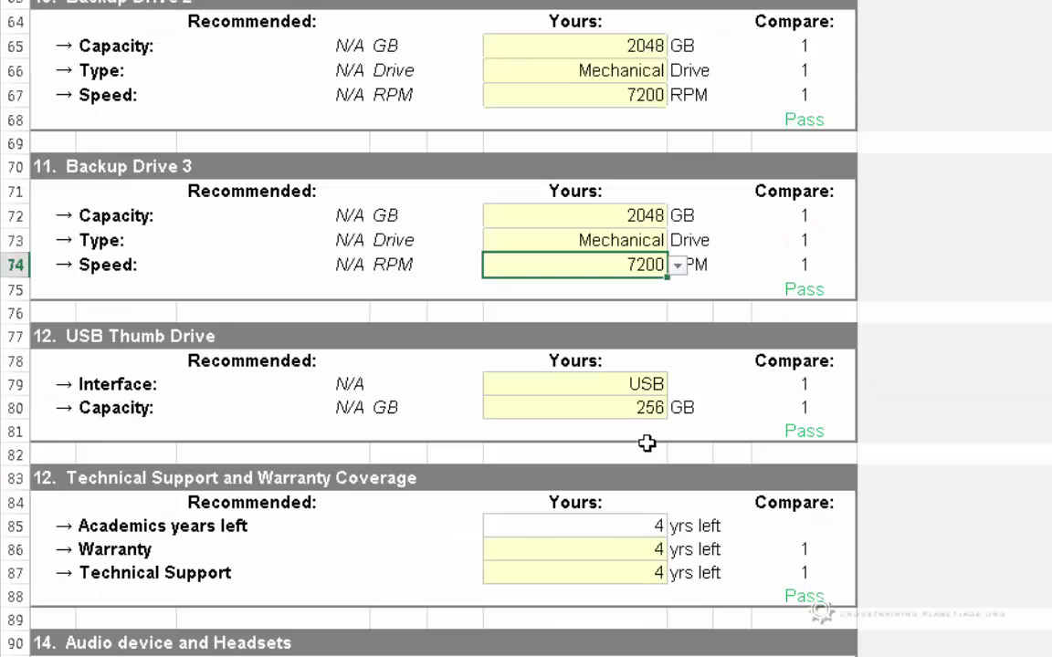
left_click(634, 407)
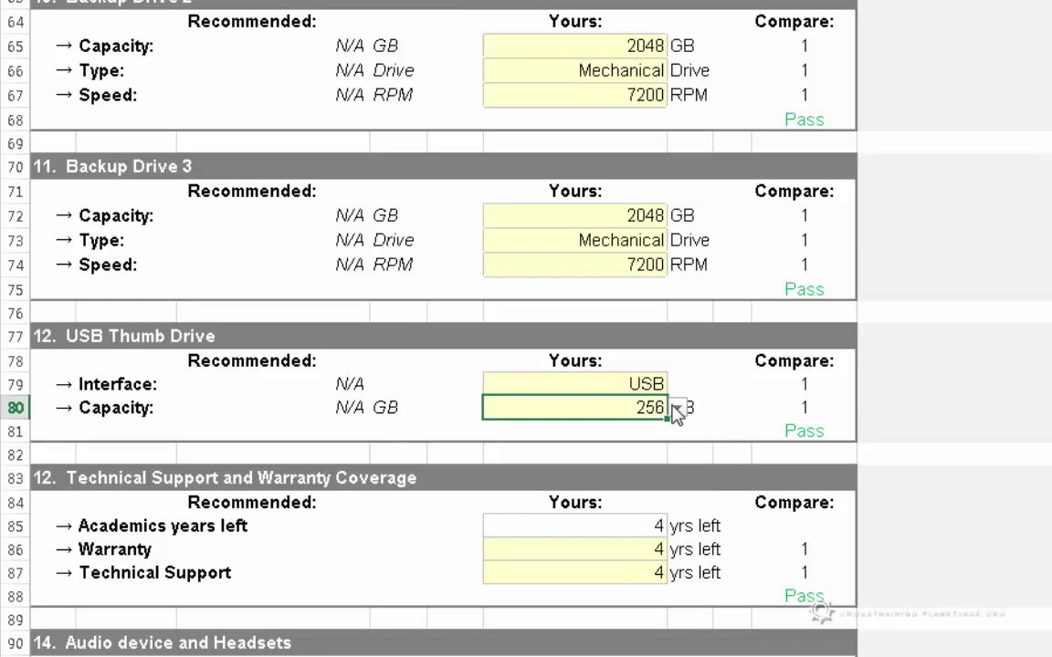
left_click(678, 408)
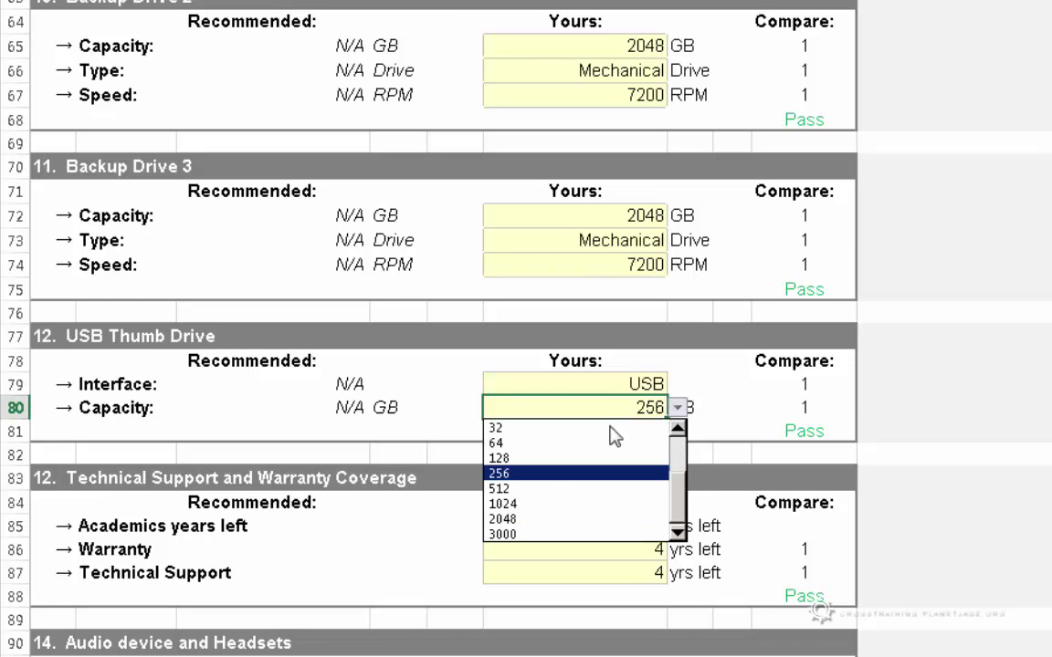
left_click(585, 444)
left_click(951, 412)
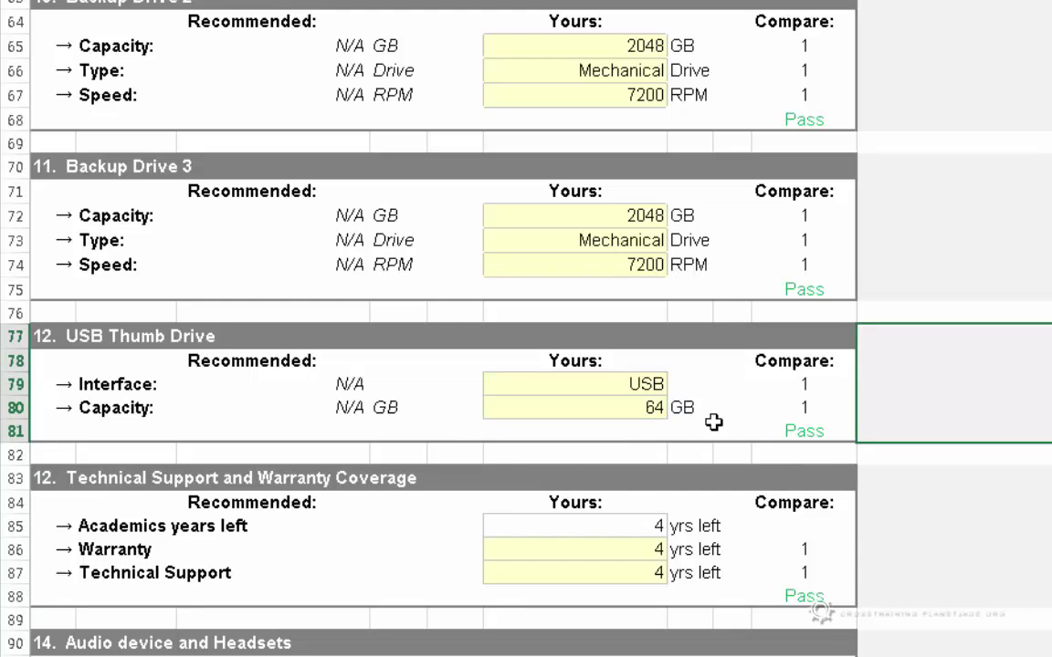
Try 128 GB as the USB Thumb Drive capacity and return it to 64 GB
left_click(638, 410)
left_click(678, 408)
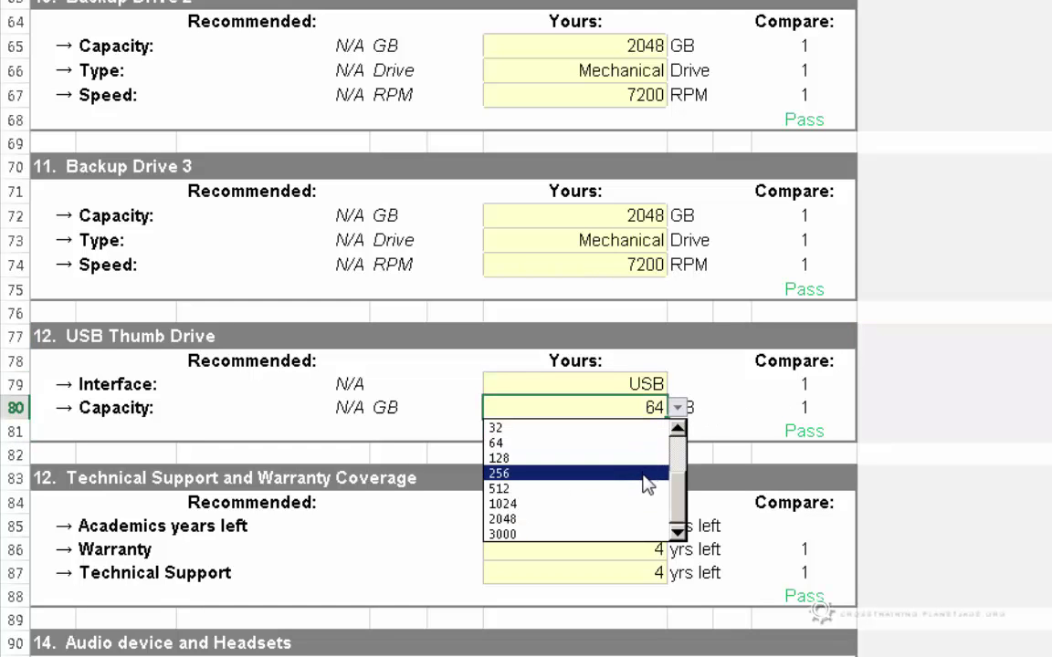
left_click(643, 458)
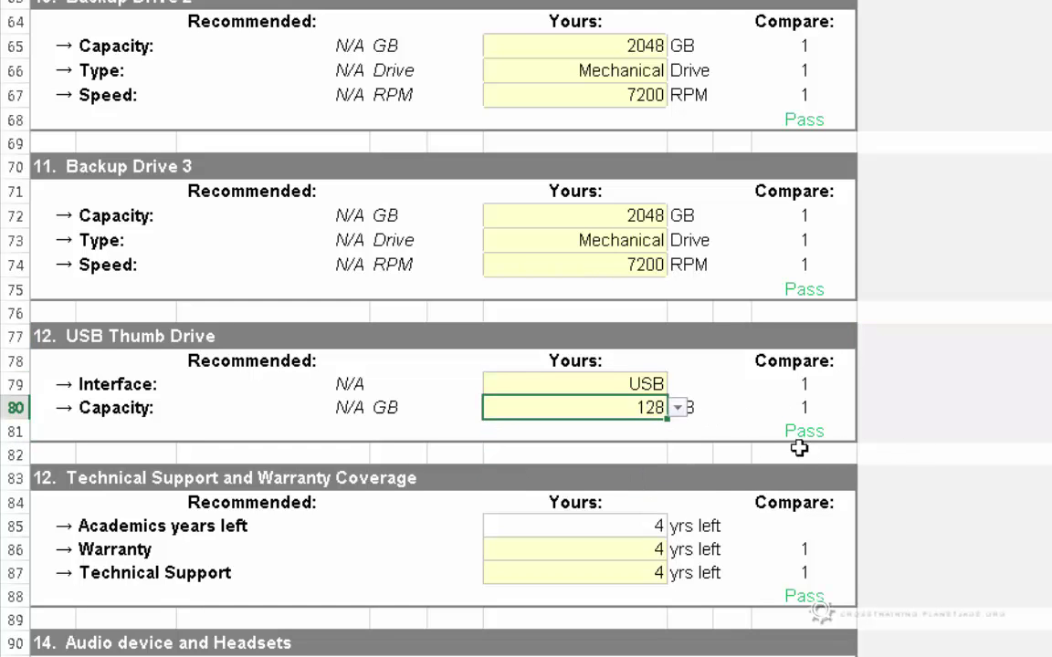
left_click(677, 408)
left_click(650, 442)
left_click(957, 493)
Set both the Warranty and Technical Support years left to 0 in the Technical Support and Warranty Coverage section
scroll(956, 496, "down", 2)
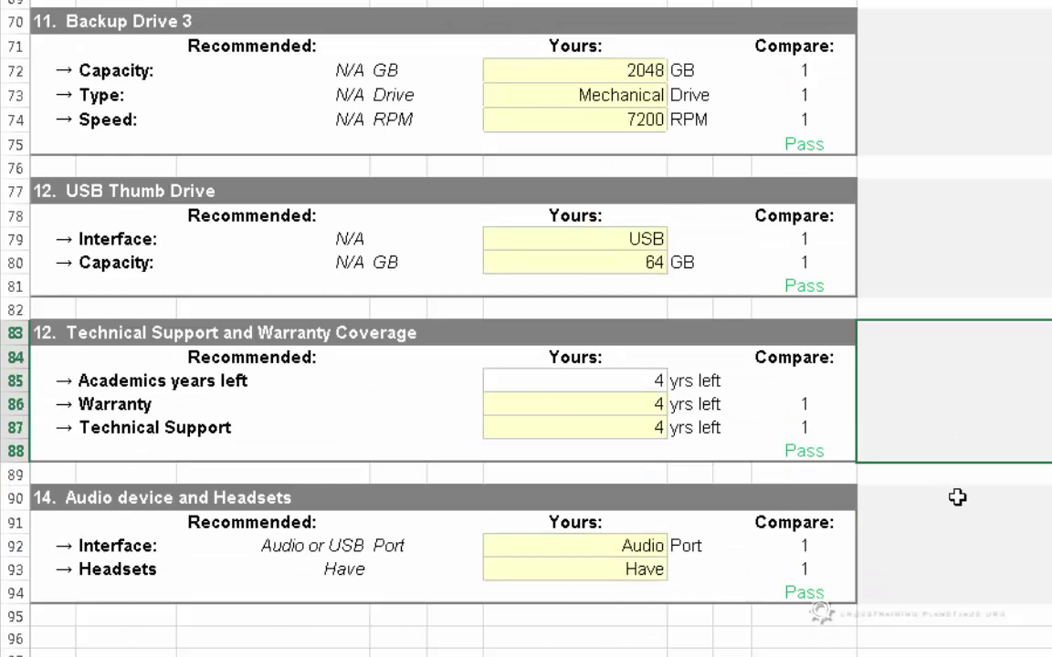
left_click(632, 404)
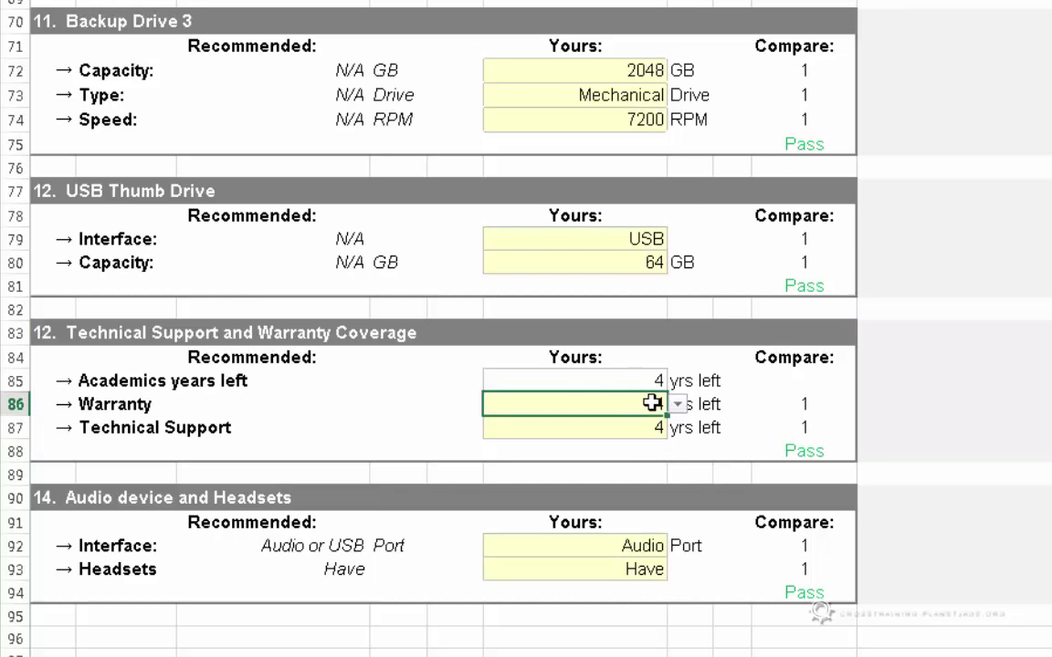
left_click(679, 406)
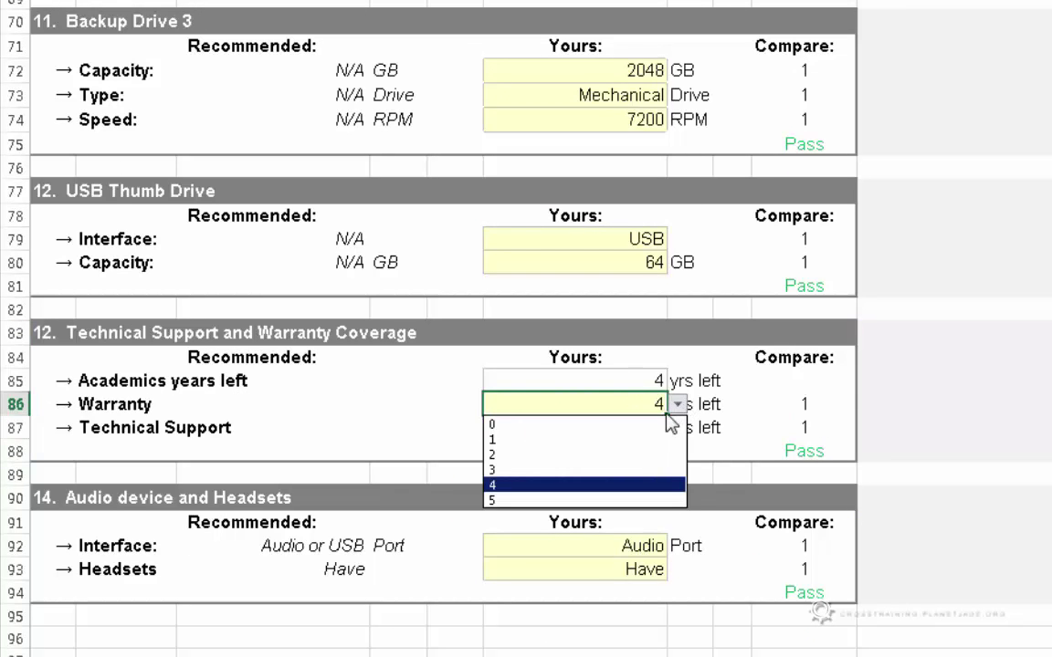
left_click(641, 435)
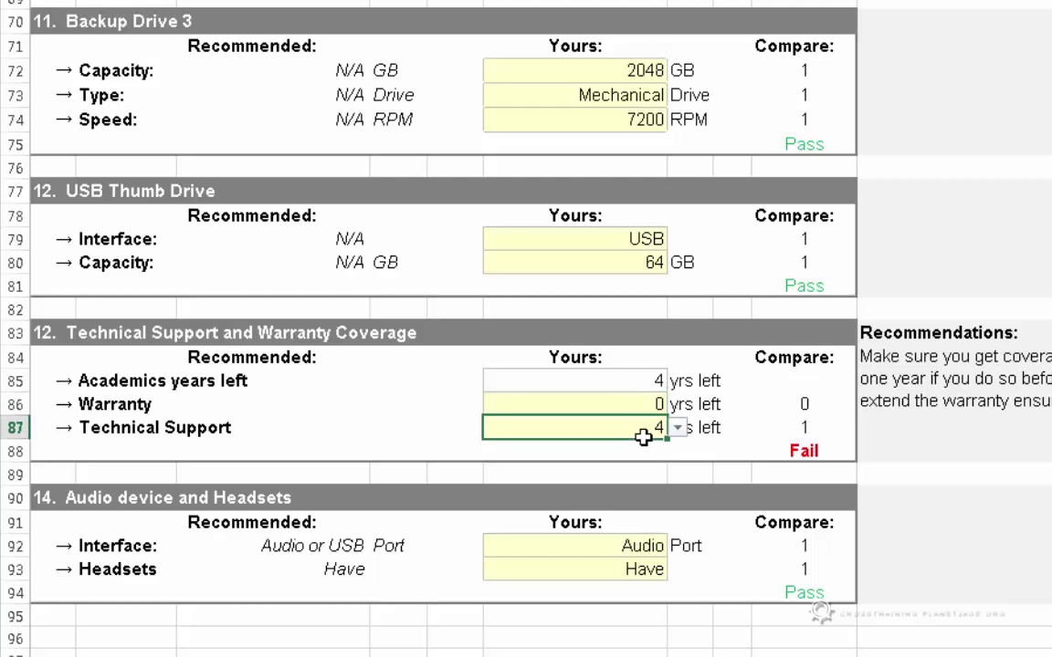
left_click(678, 427)
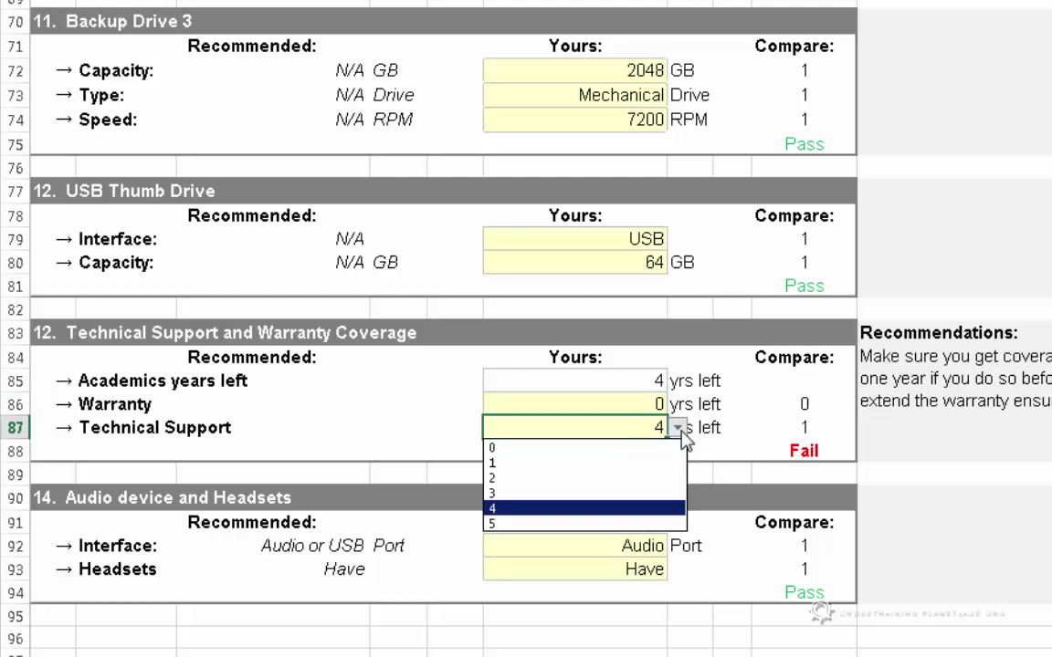
left_click(637, 448)
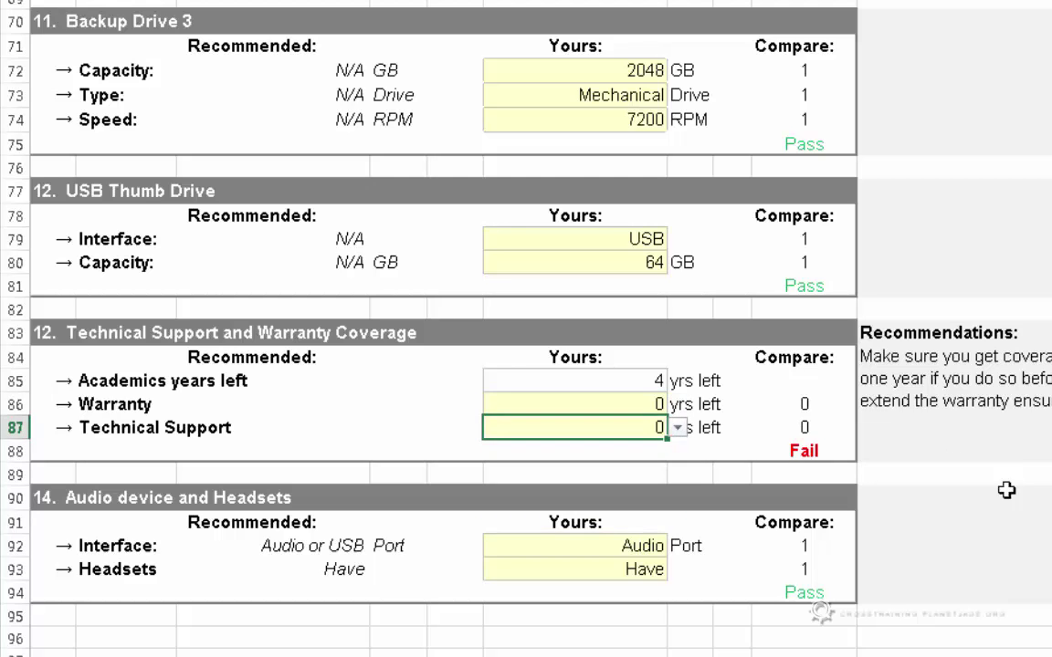
Review the interface and headsets entries in the Audio device and Headsets section
left_click(1005, 548)
scroll(1005, 551, "down", 2)
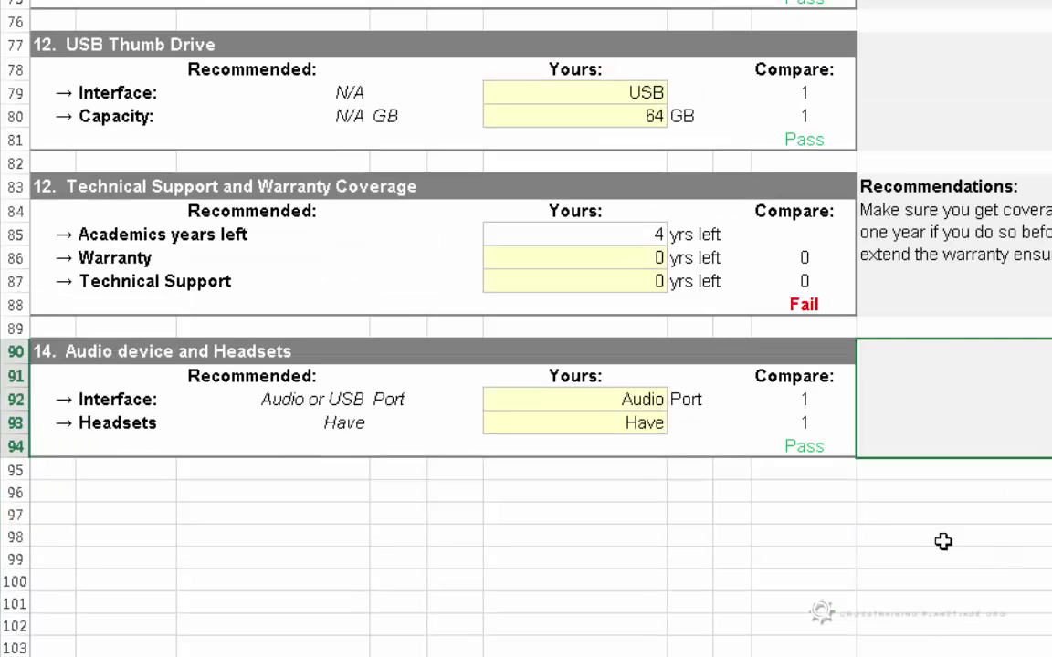
left_click(600, 406)
left_click(605, 425)
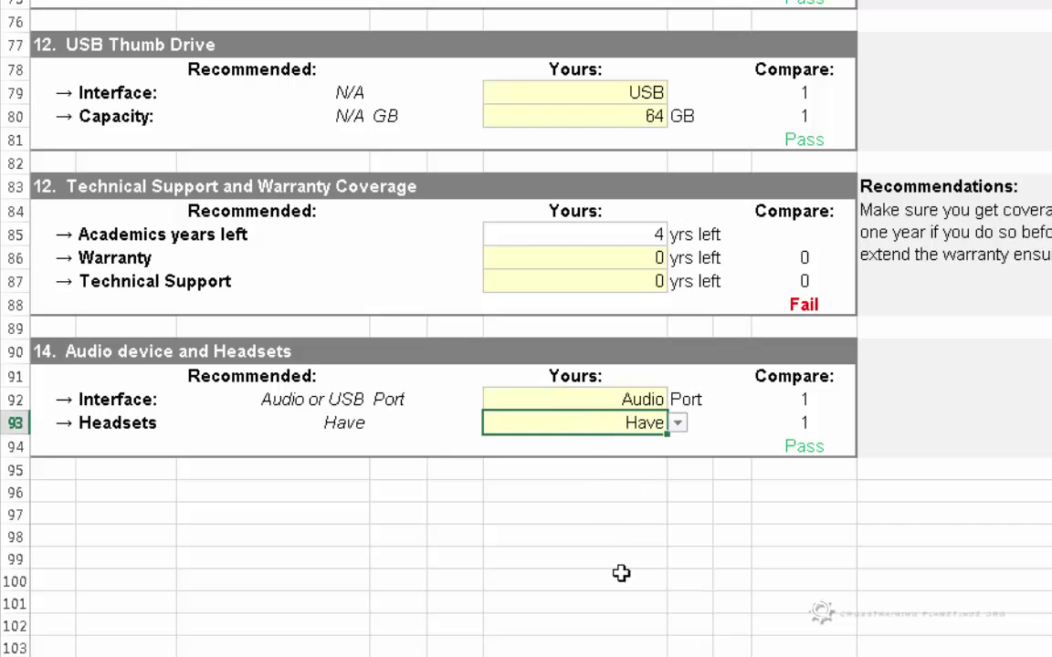
left_click(958, 543)
scroll(958, 547, "up", 20)
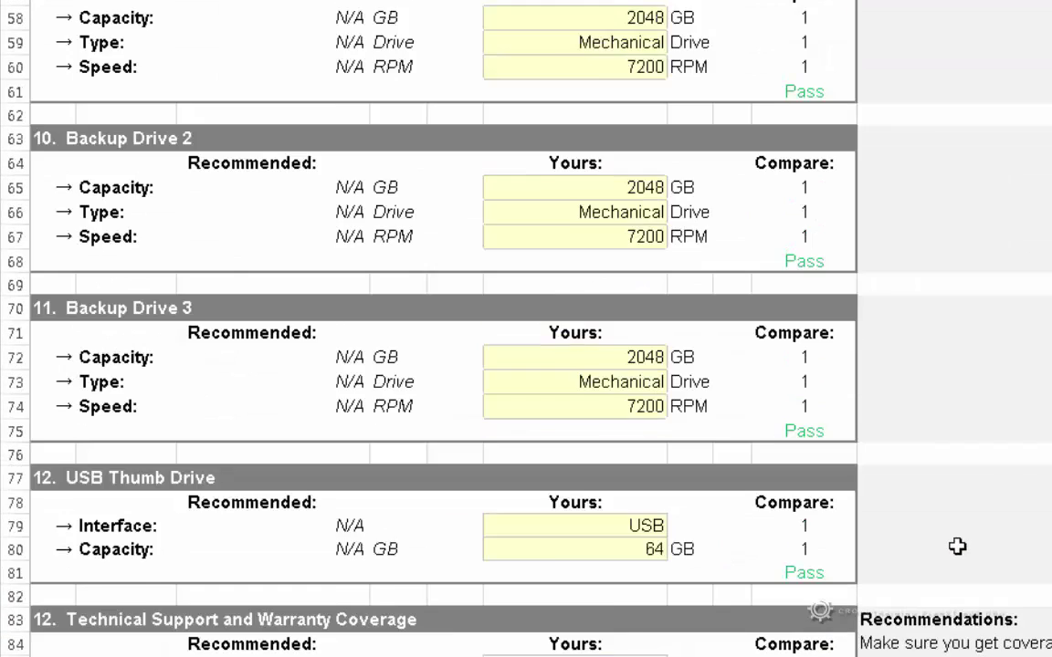